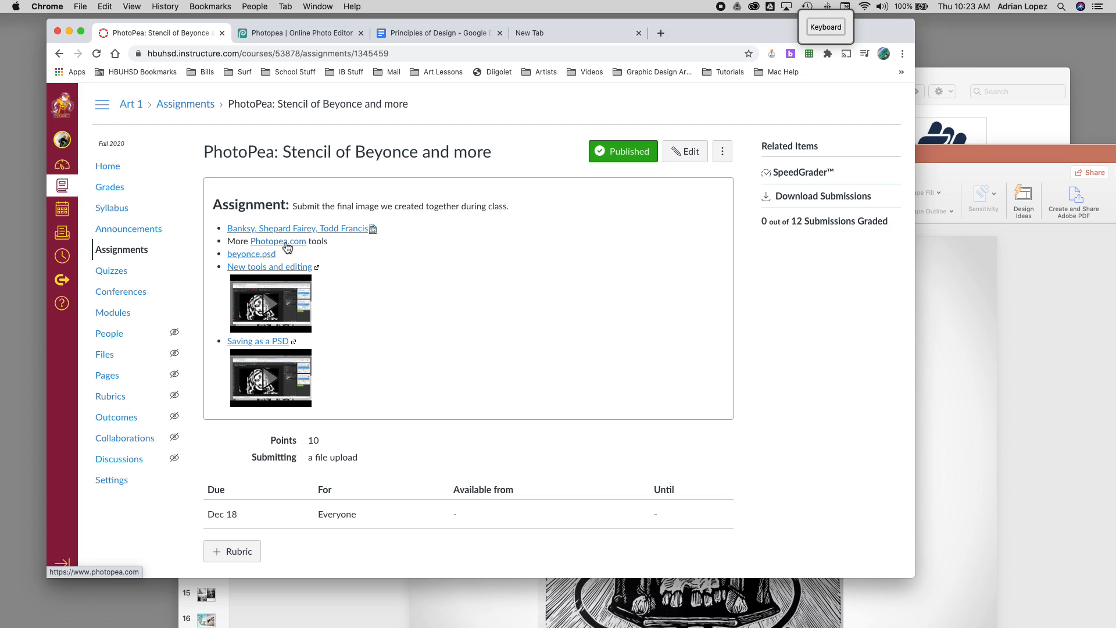
# - Open Photopea.com from the assignment page and download the assignment's beyonce.psd file
pyautogui.click(281, 243)
pyautogui.click(500, 35)
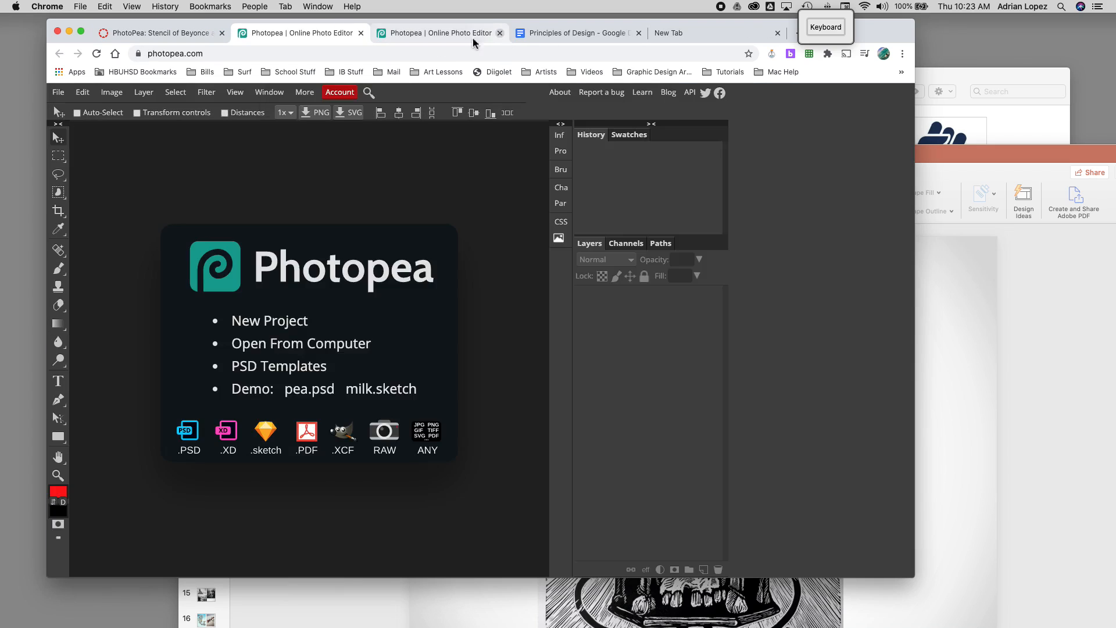
pyautogui.click(644, 218)
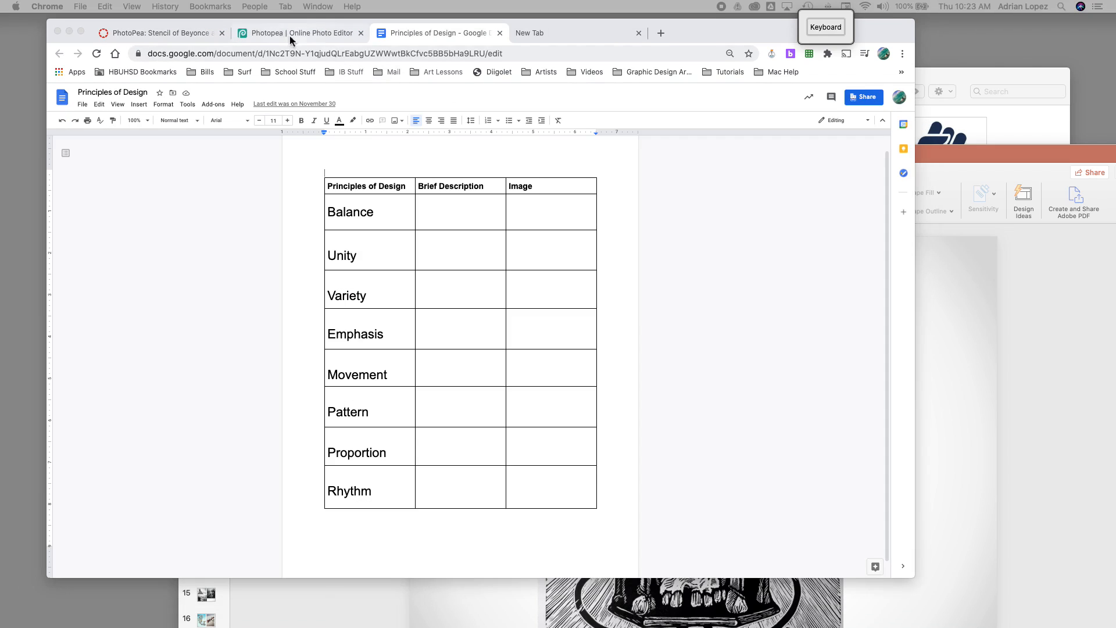
pyautogui.click(290, 33)
pyautogui.click(154, 33)
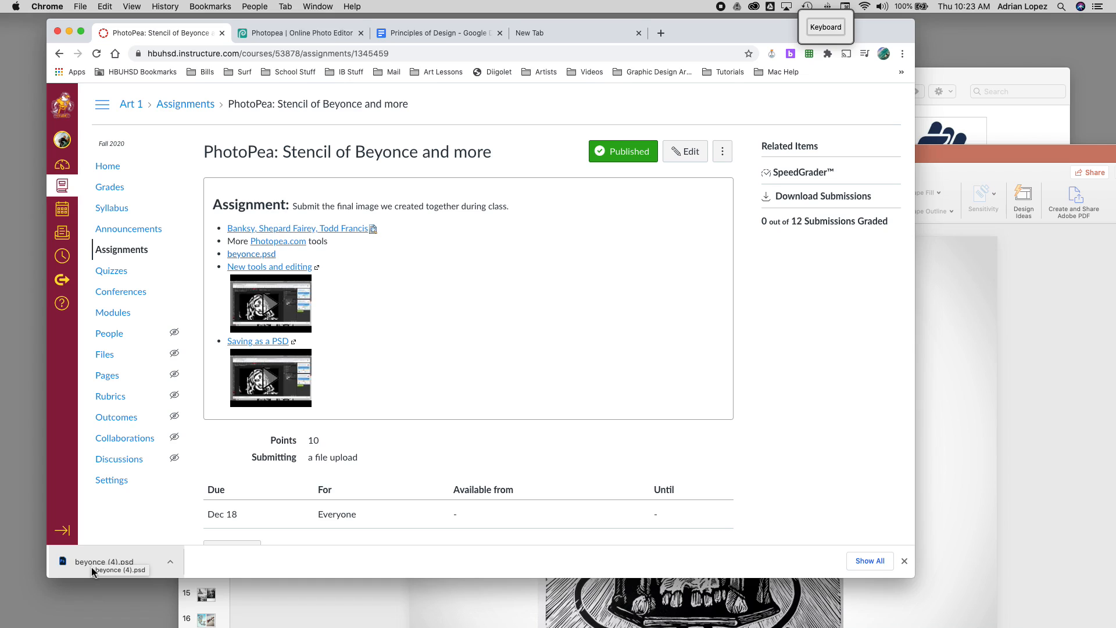
# - Open beyonce (3).psd from the Downloads folder in Photopea
pyautogui.click(306, 36)
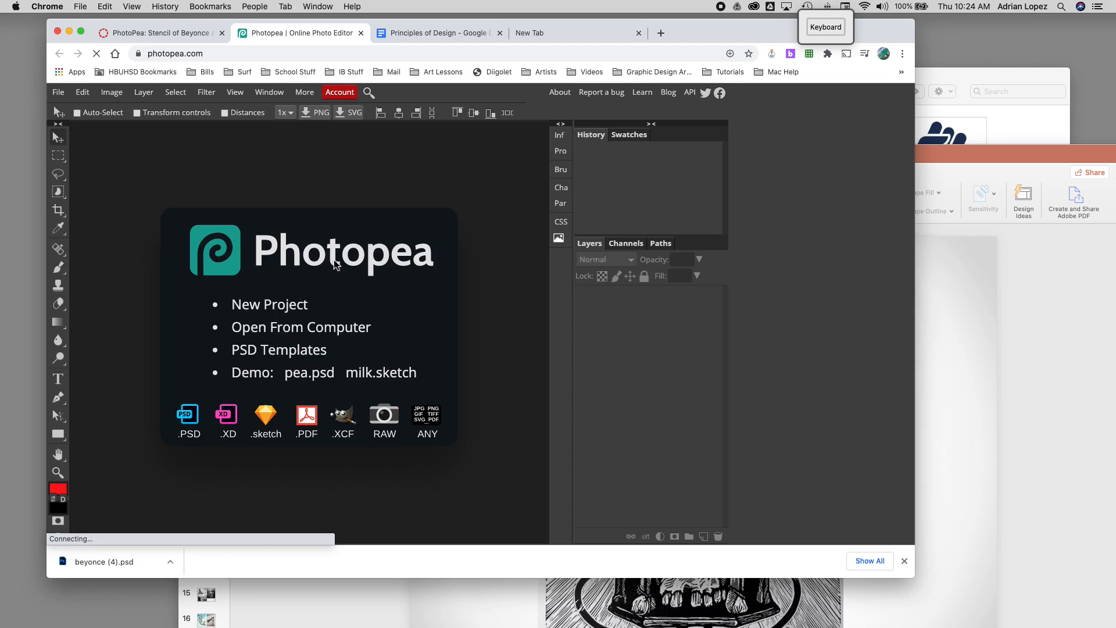
pyautogui.click(58, 93)
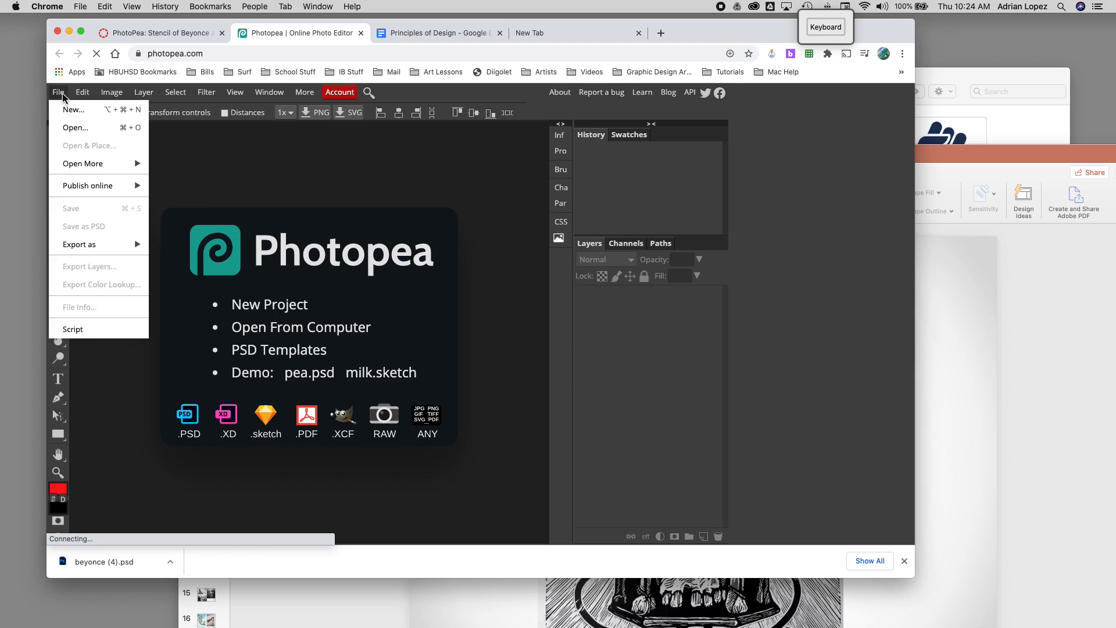
pyautogui.click(69, 129)
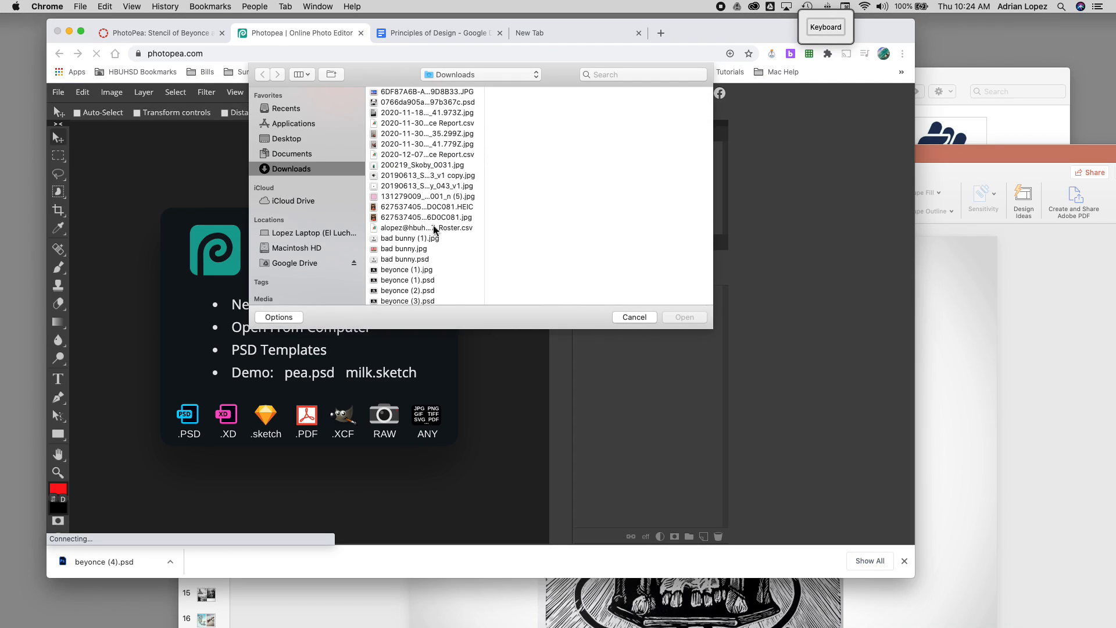
pyautogui.scroll(-5, 420, 255)
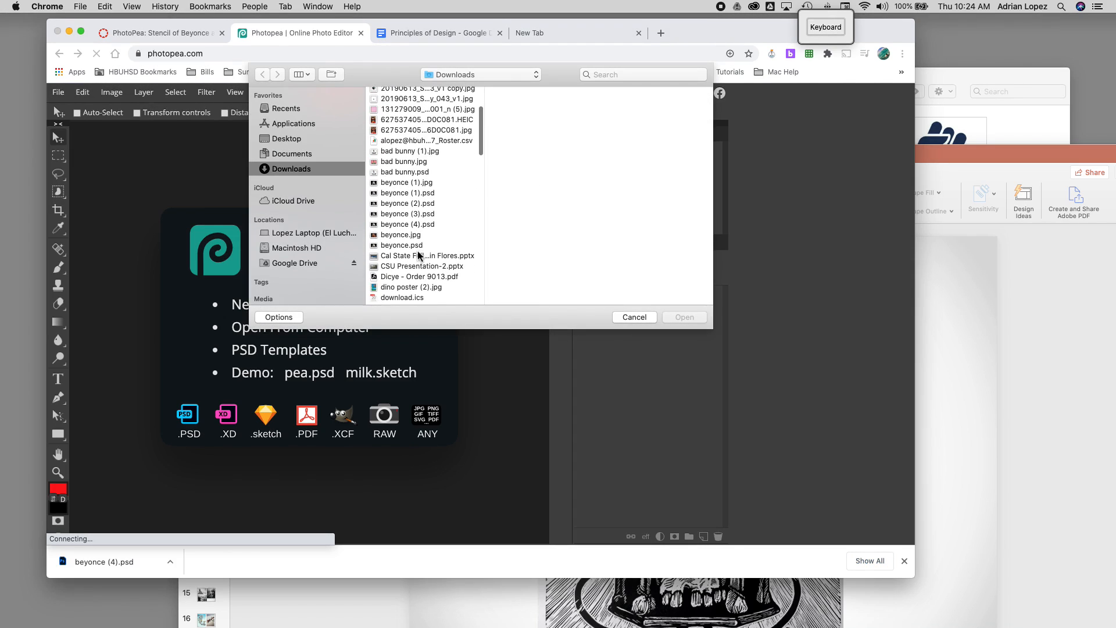
pyautogui.click(398, 225)
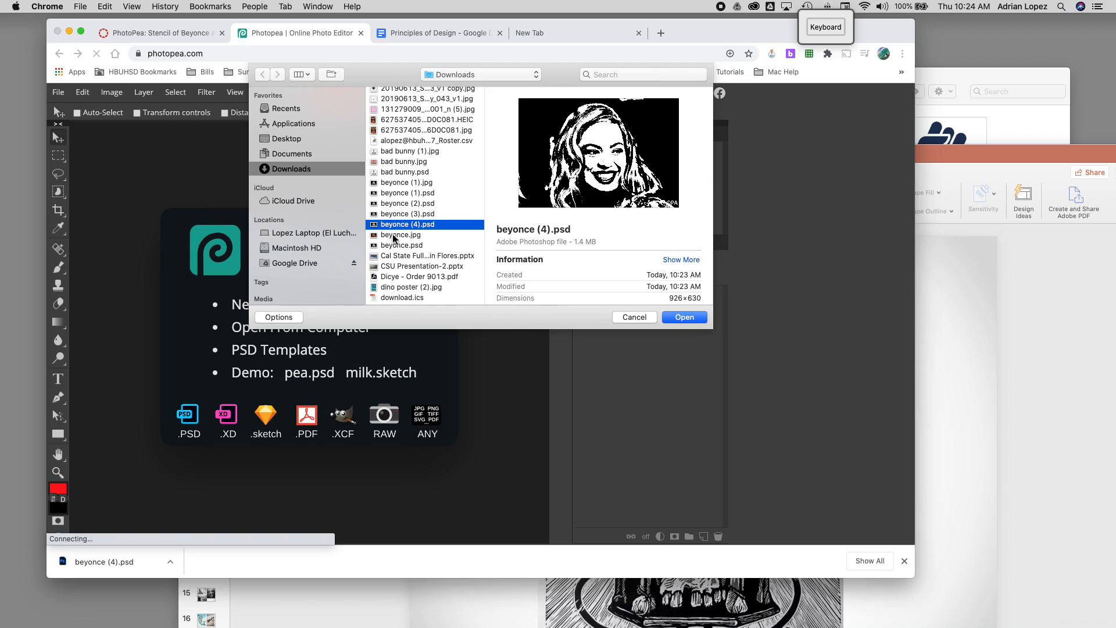
pyautogui.click(391, 246)
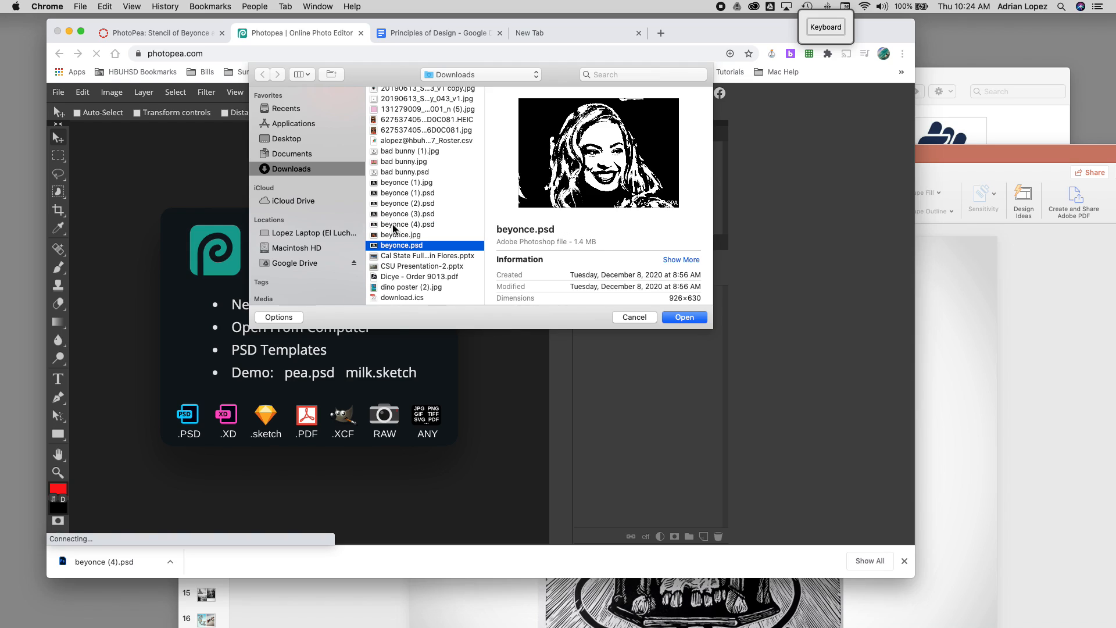
pyautogui.click(394, 225)
pyautogui.click(393, 214)
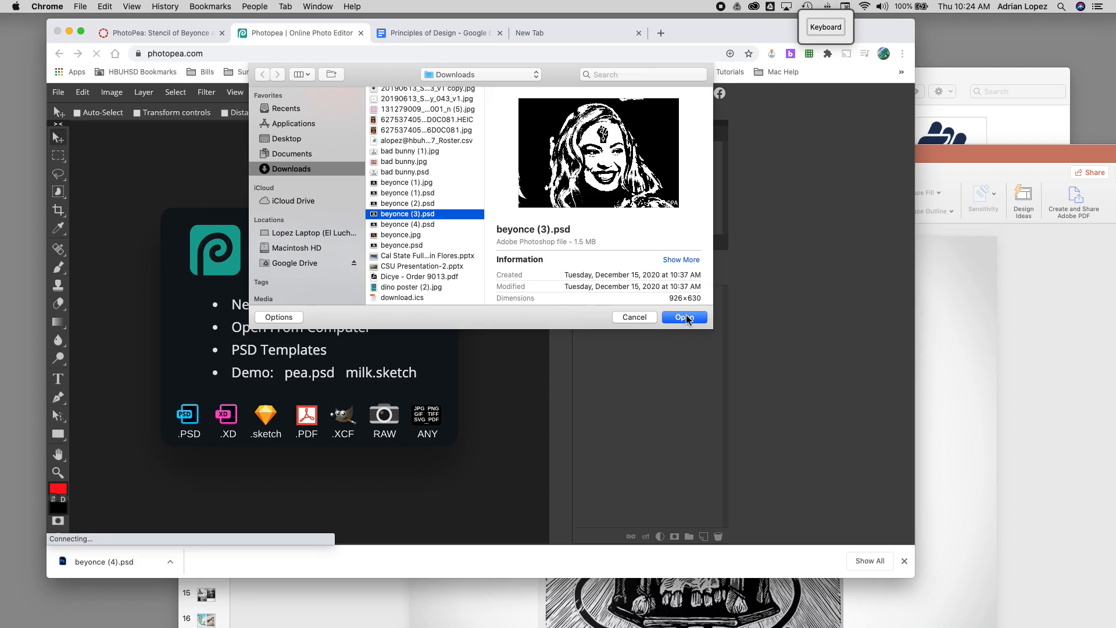
pyautogui.click(391, 226)
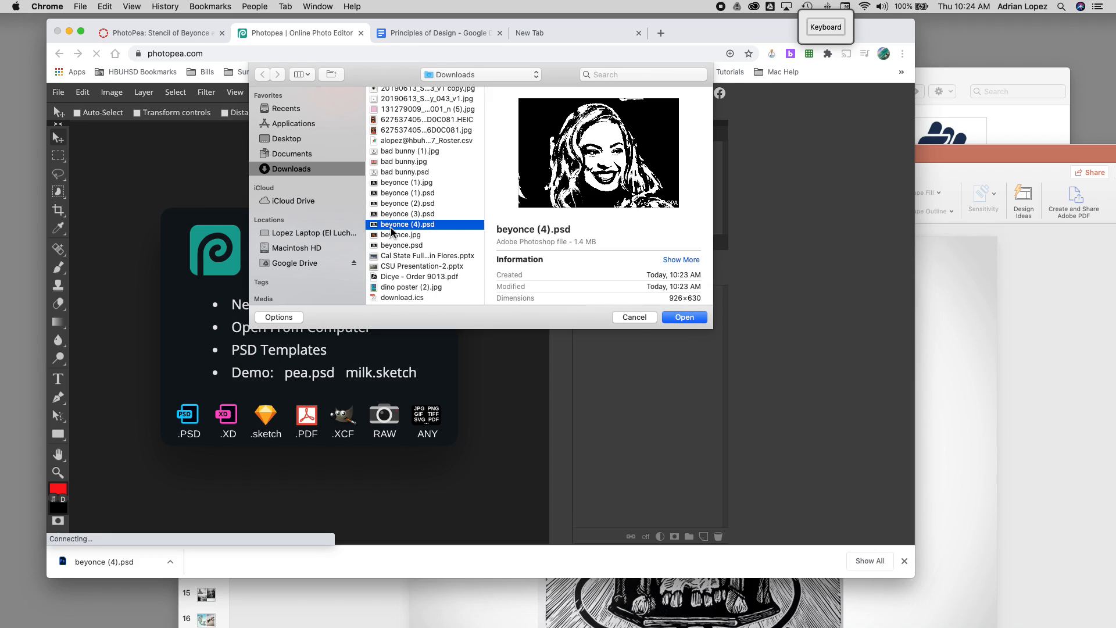
pyautogui.click(403, 215)
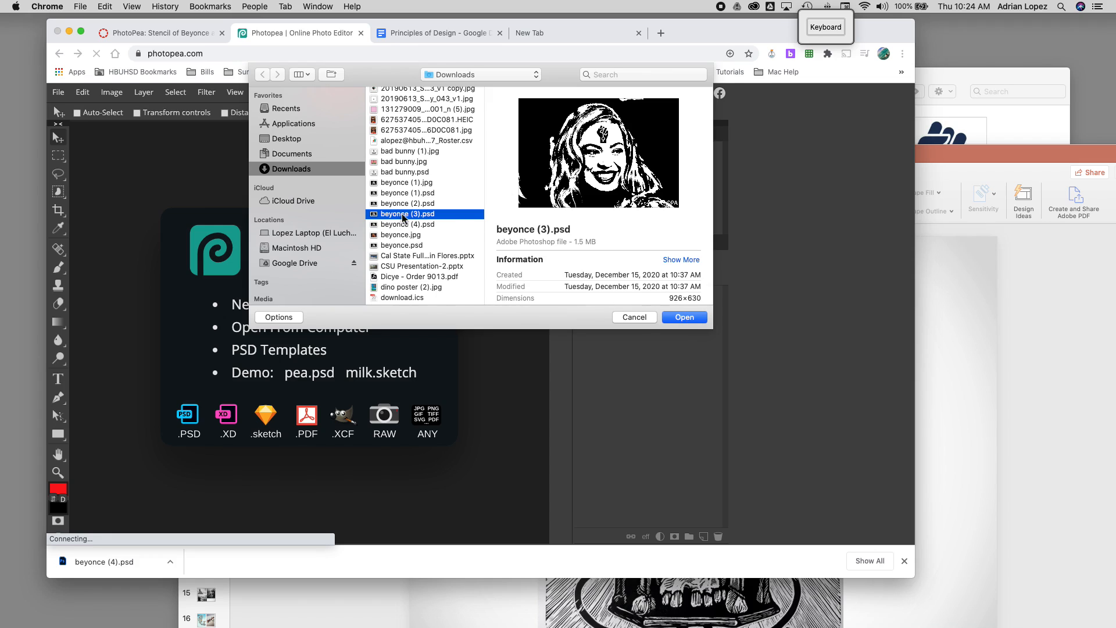
pyautogui.click(685, 317)
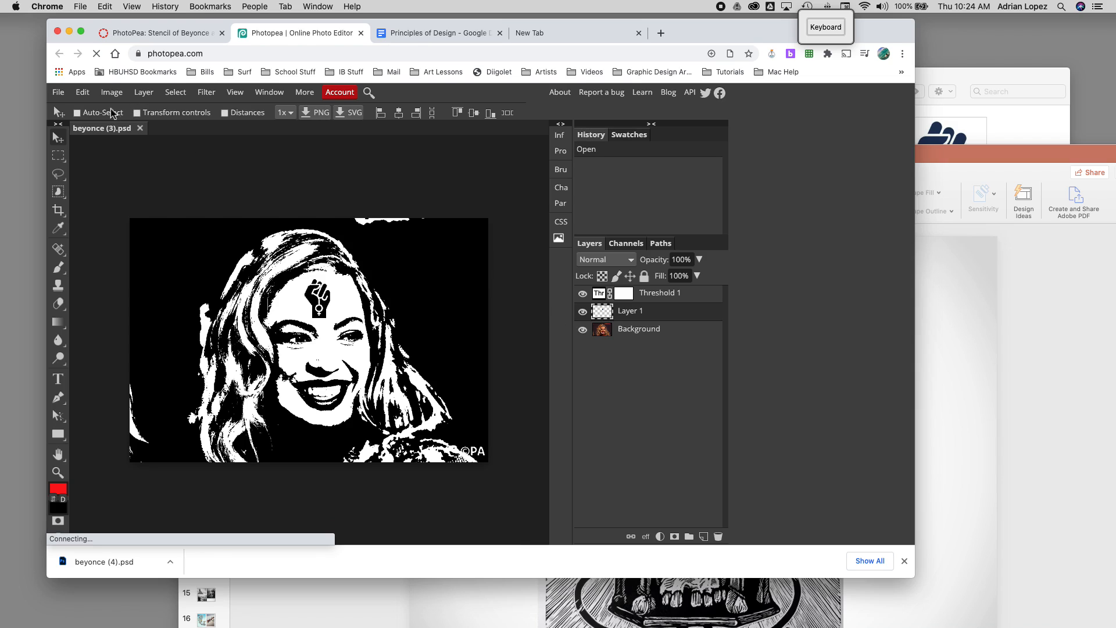
pyautogui.click(58, 91)
pyautogui.click(84, 136)
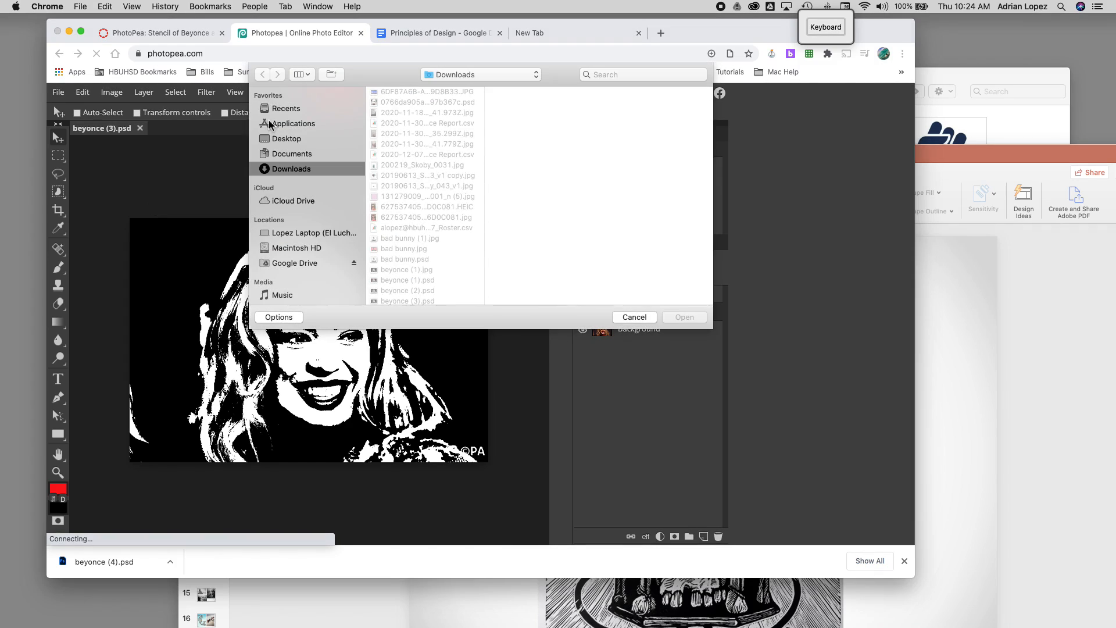
pyautogui.click(277, 112)
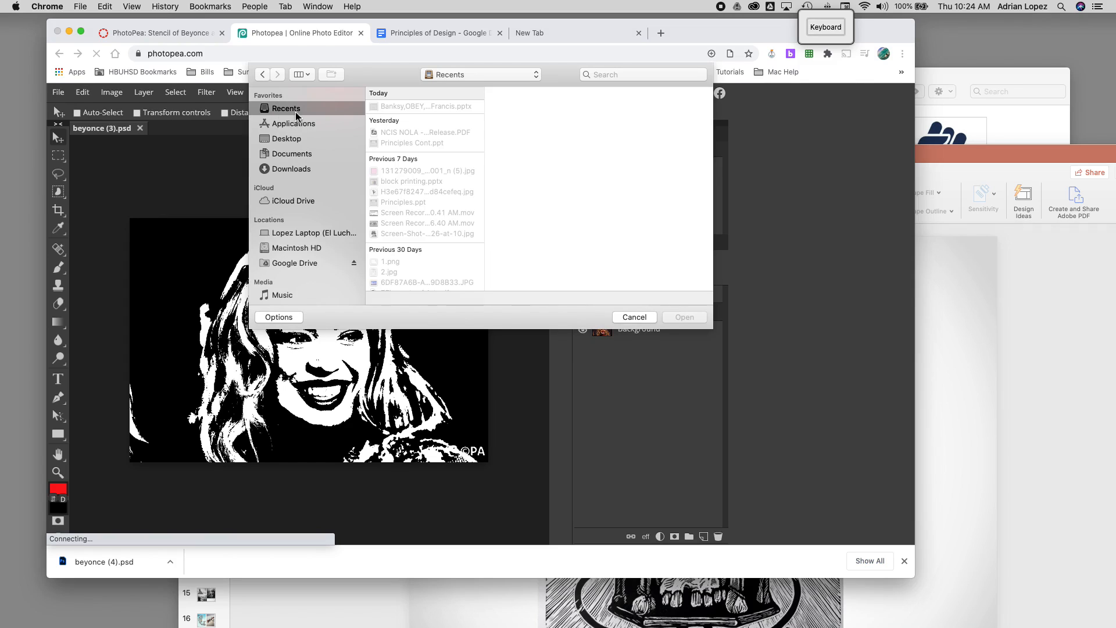
pyautogui.click(285, 170)
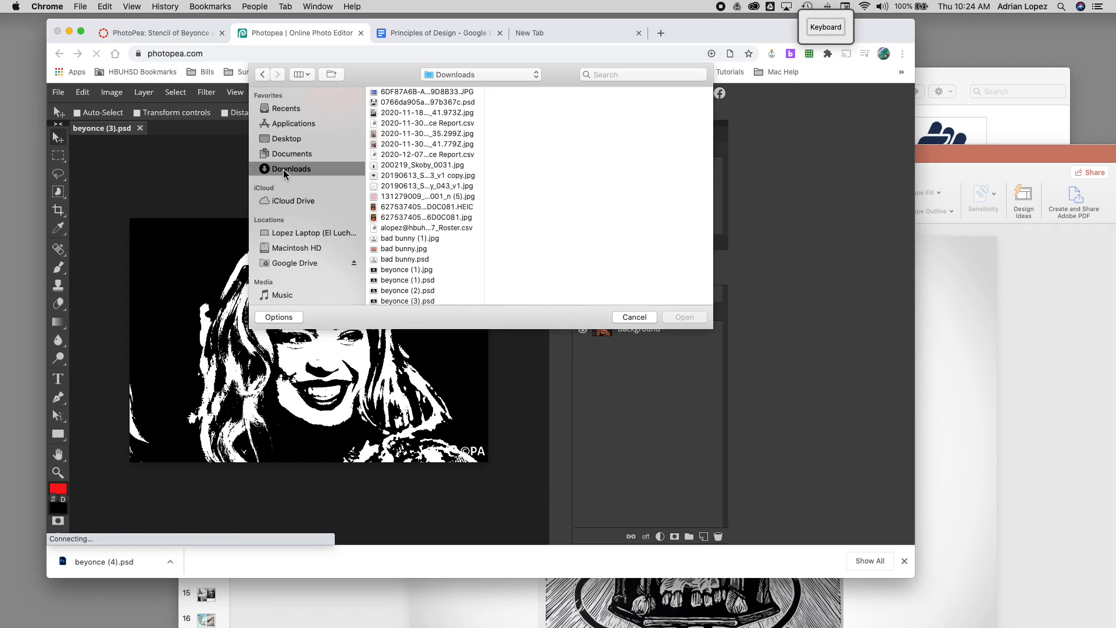
pyautogui.click(281, 110)
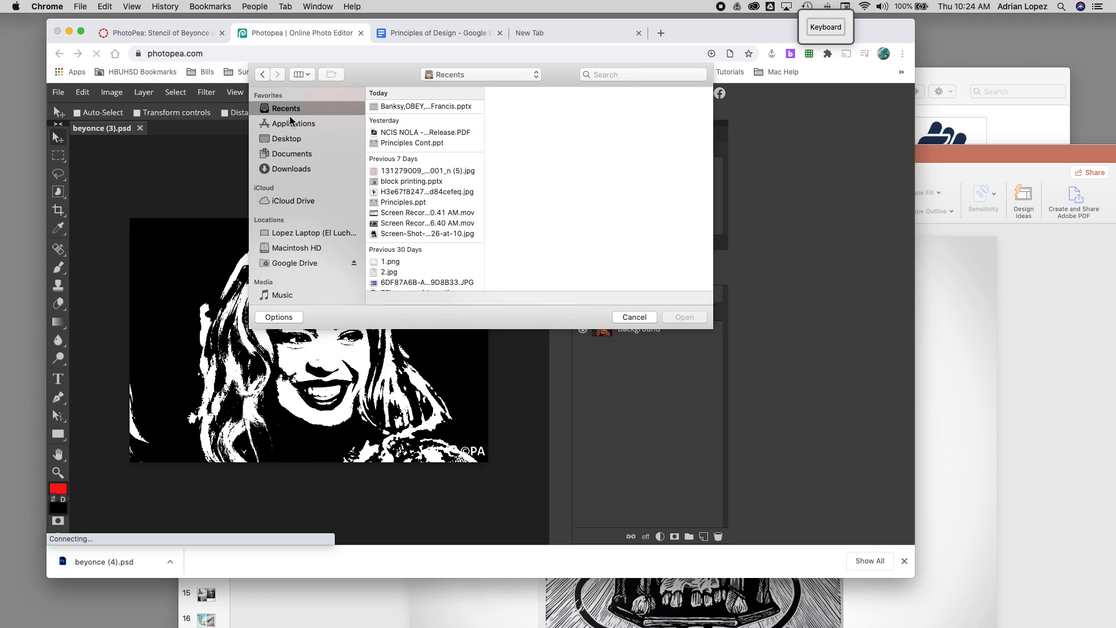
pyautogui.click(634, 317)
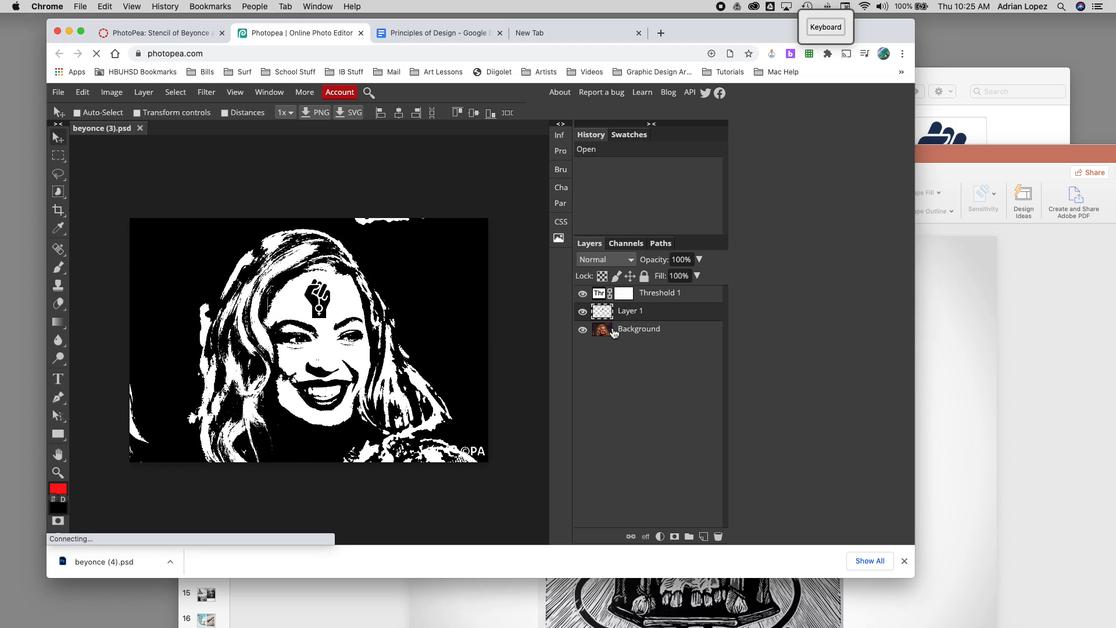
pyautogui.click(58, 92)
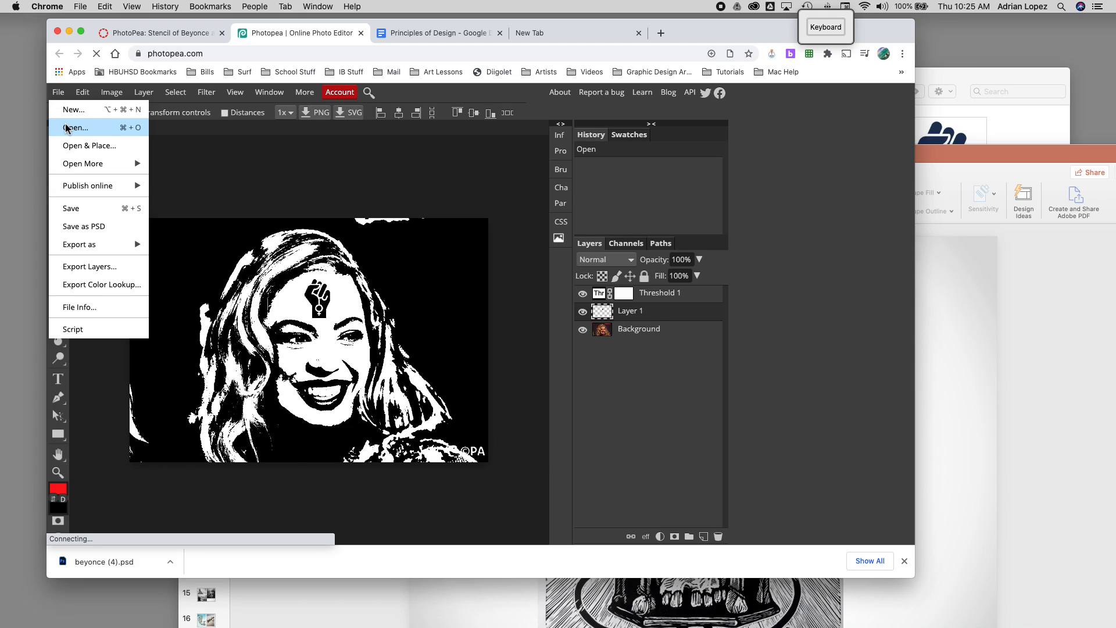
pyautogui.click(175, 33)
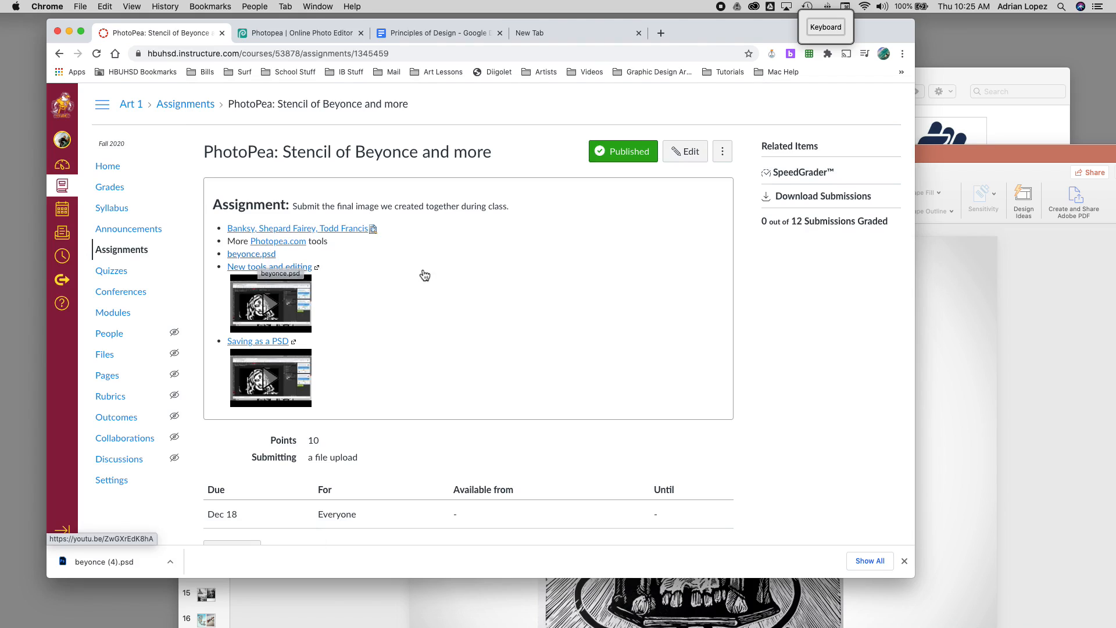
pyautogui.click(294, 36)
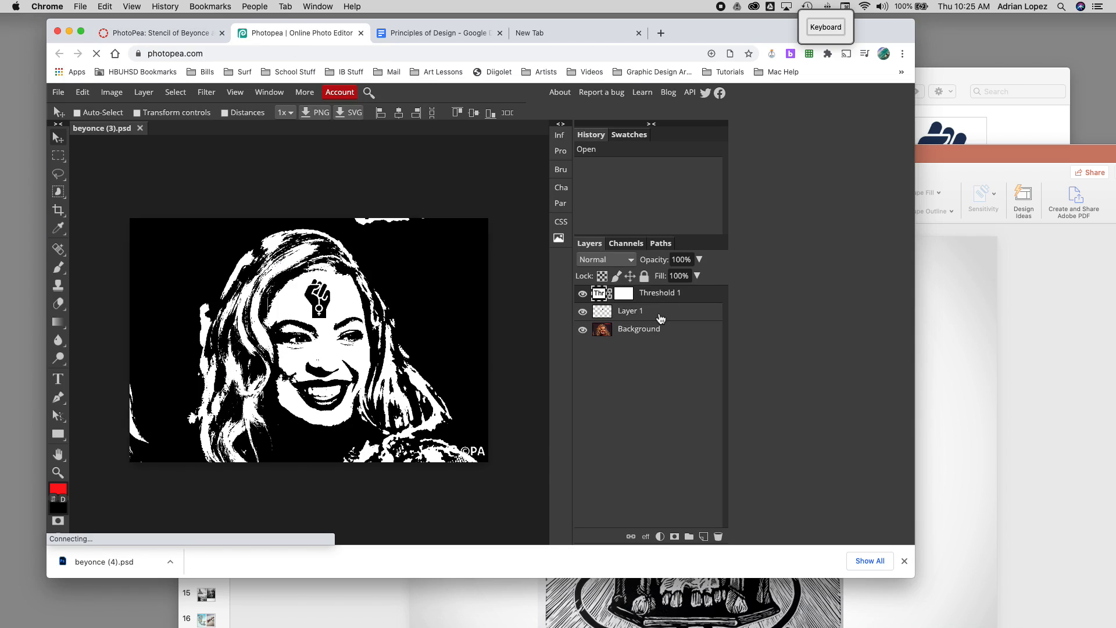
# - Move the fist emblem on Layer 1 from the forehead to the black area beside the hair
pyautogui.click(656, 294)
pyautogui.click(636, 316)
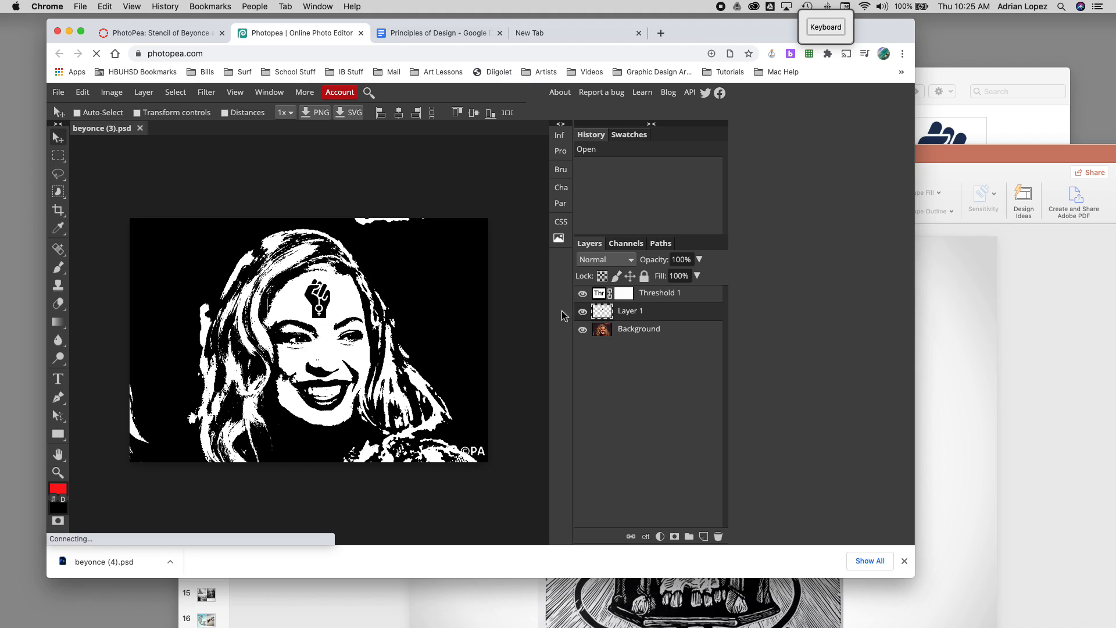
pyautogui.moveTo(314, 300); pyautogui.dragTo(439, 273)
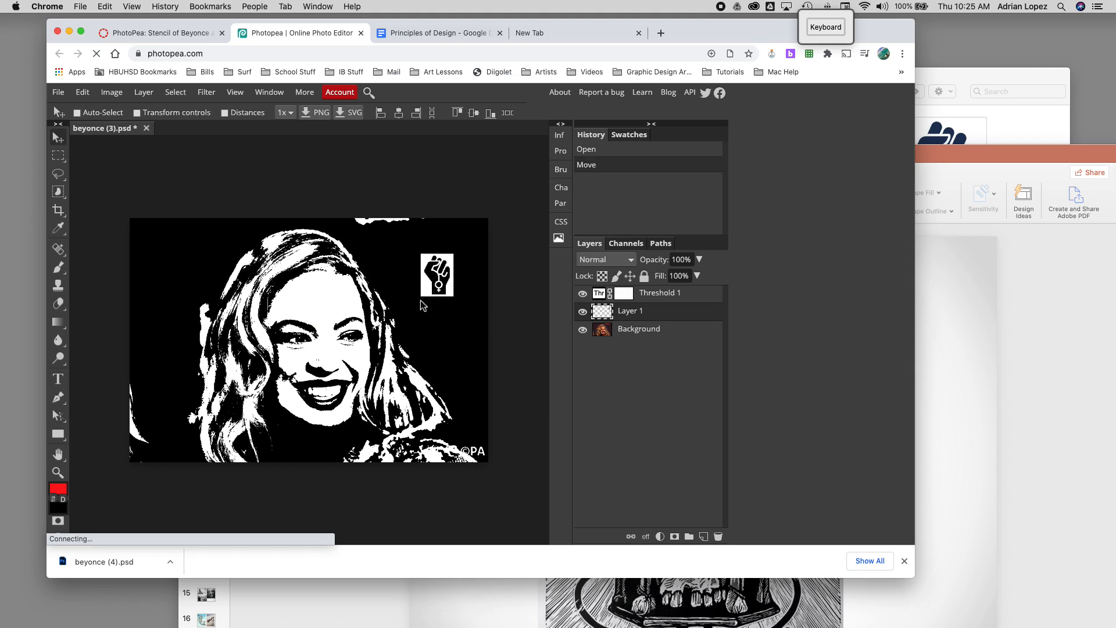
# - Toggle the visibility of Layer 1 and leave the layer hidden
pyautogui.click(582, 314)
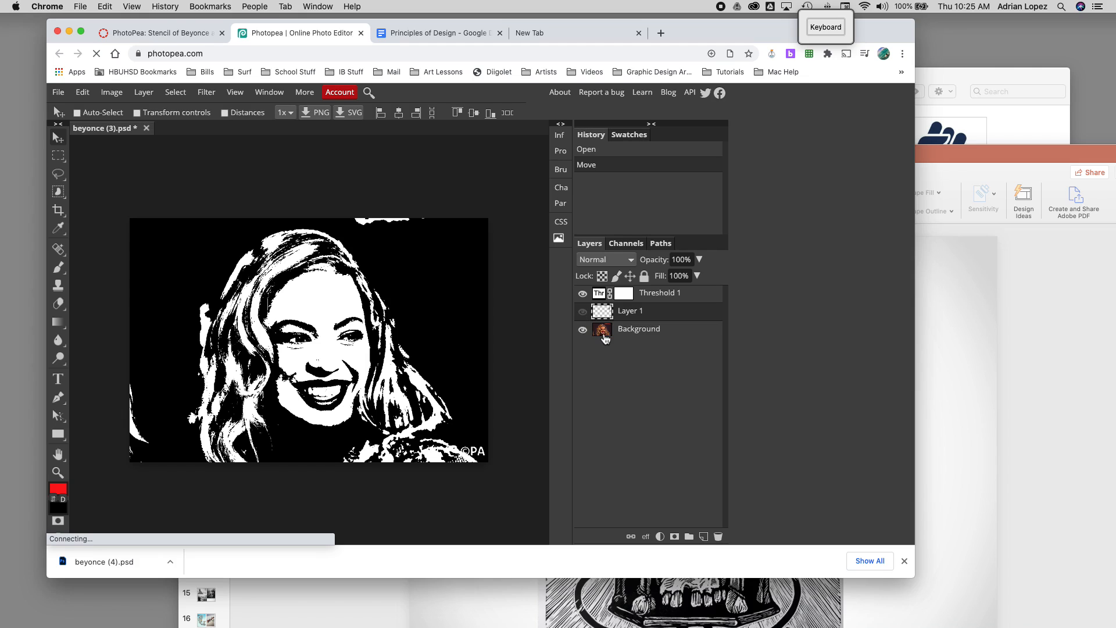
pyautogui.click(583, 312)
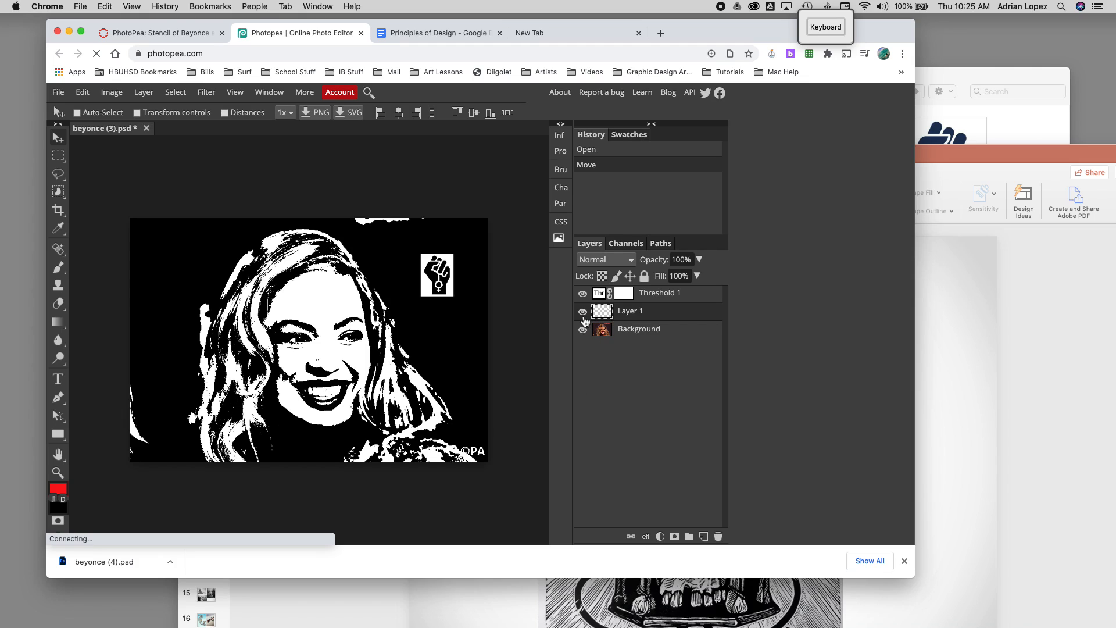
pyautogui.click(583, 313)
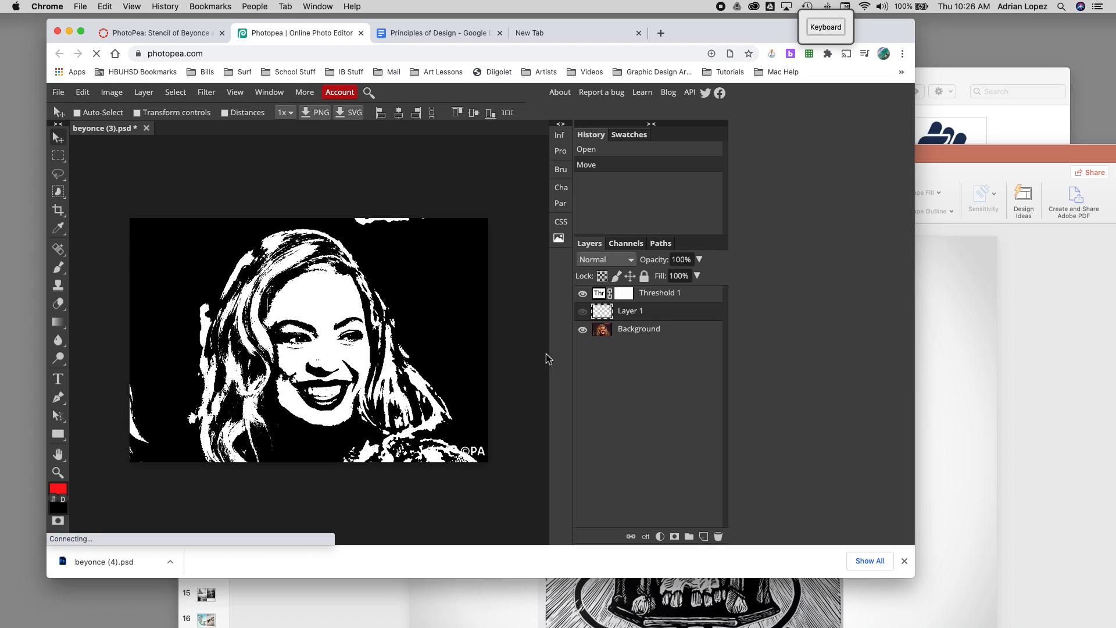
# - Activate the Eraser Tool on the Background layer and expand the on-screen keyboard
pyautogui.click(642, 334)
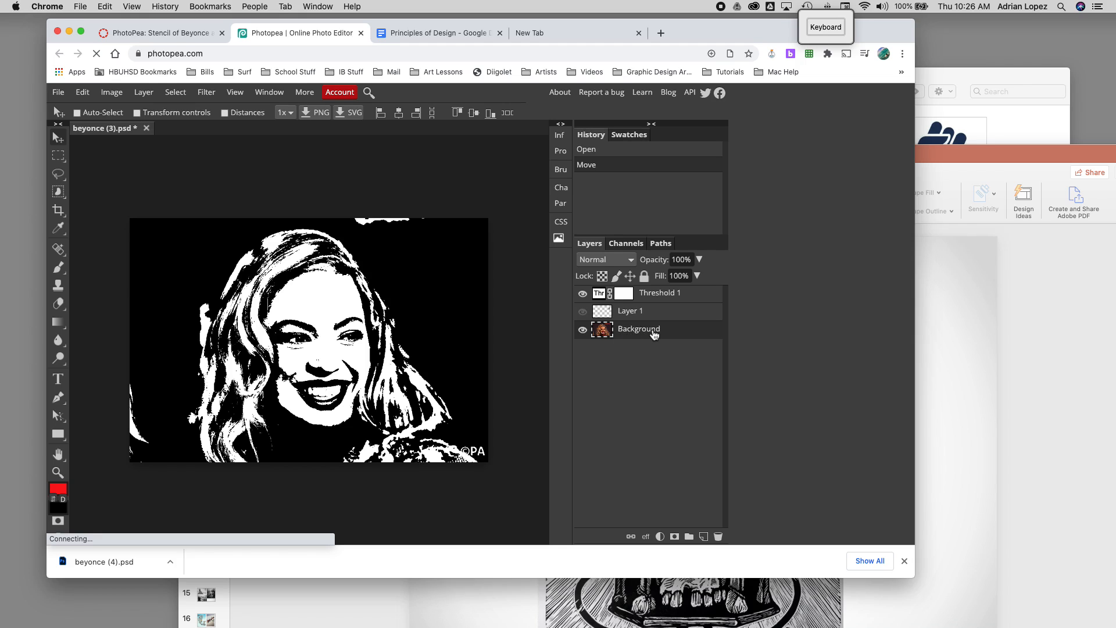
pyautogui.rightClick(60, 309)
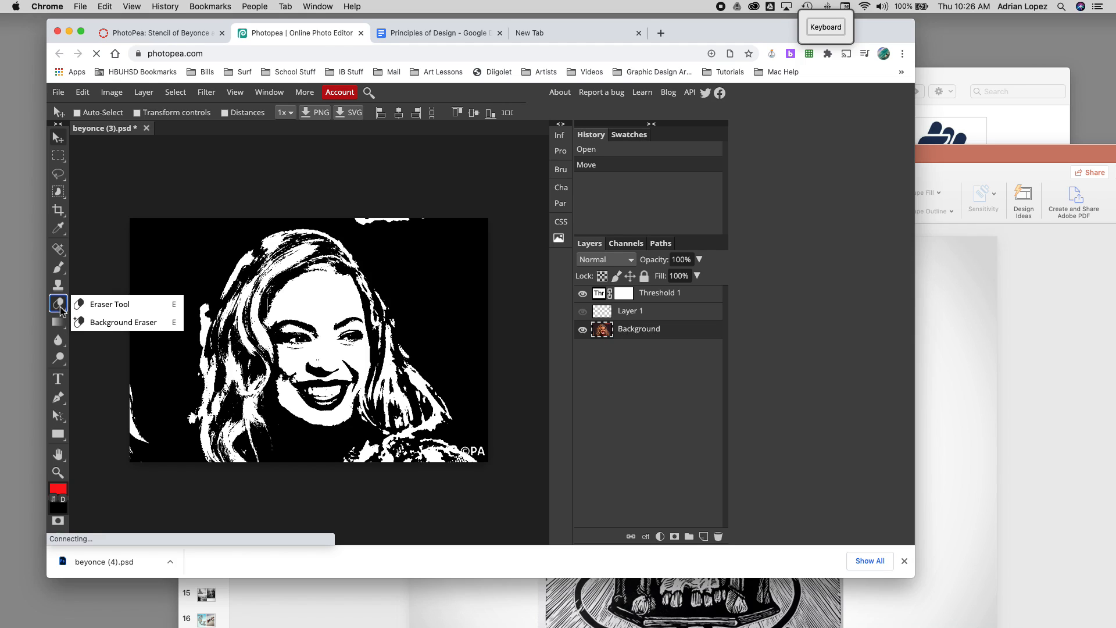
pyautogui.click(106, 304)
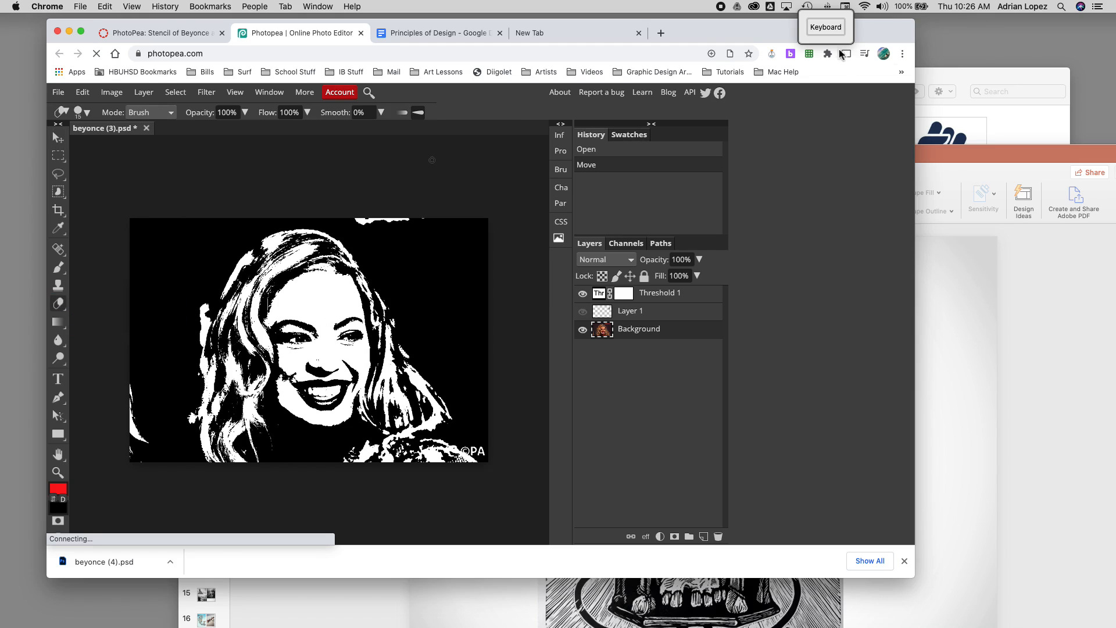
pyautogui.click(833, 27)
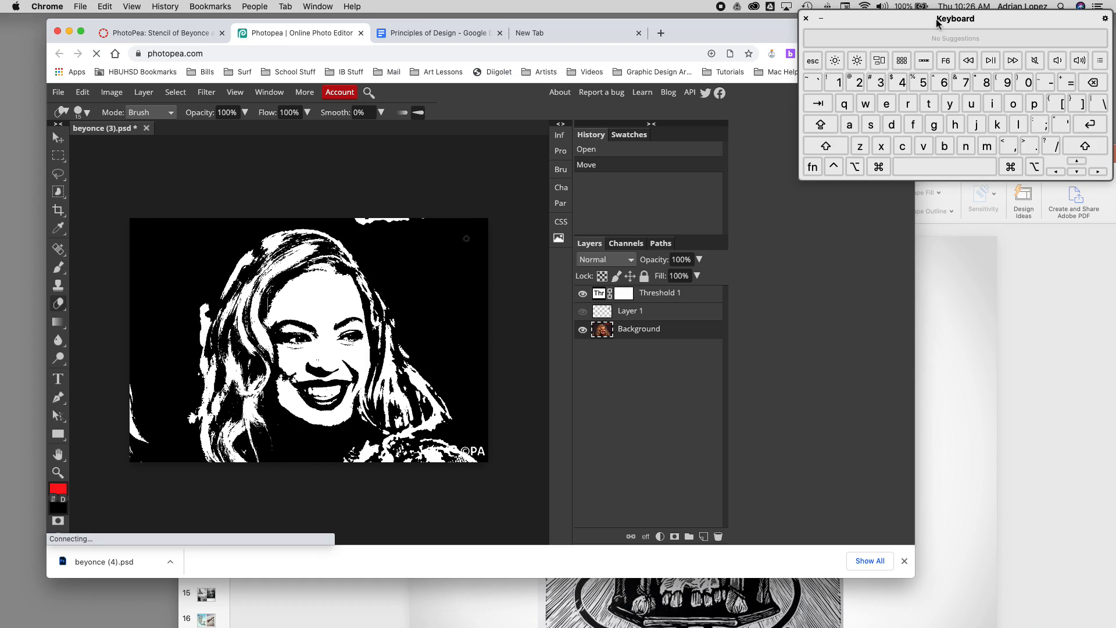
pyautogui.moveTo(933, 21); pyautogui.dragTo(845, 35)
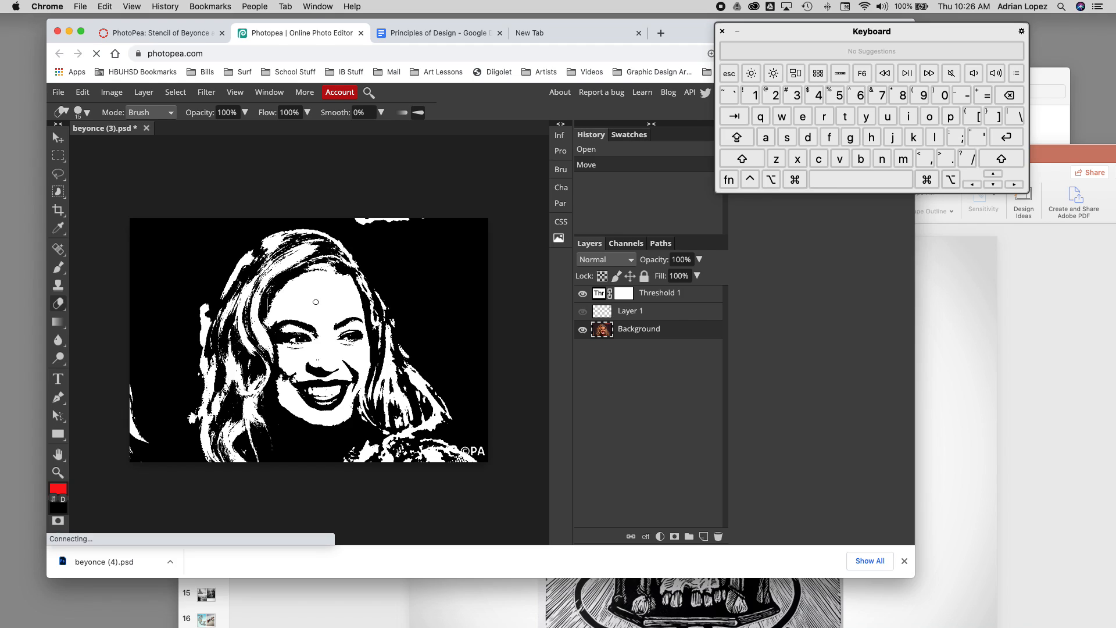
# - Try out smaller and larger eraser brush sizes over the portrait
pyautogui.press('[')
pyautogui.press('[')
pyautogui.press('[')
pyautogui.press(']')
pyautogui.press(']')
pyautogui.press(']')
pyautogui.press(']')
pyautogui.press(']')
pyautogui.press(']')
pyautogui.press(']')
pyautogui.press('[')
pyautogui.press('[')
pyautogui.press('[')
pyautogui.press('[')
# - Set the eraser brush size to 188 px and reduce it stepwise to 125 px
pyautogui.click(87, 115)
pyautogui.moveTo(124, 149); pyautogui.dragTo(149, 152)
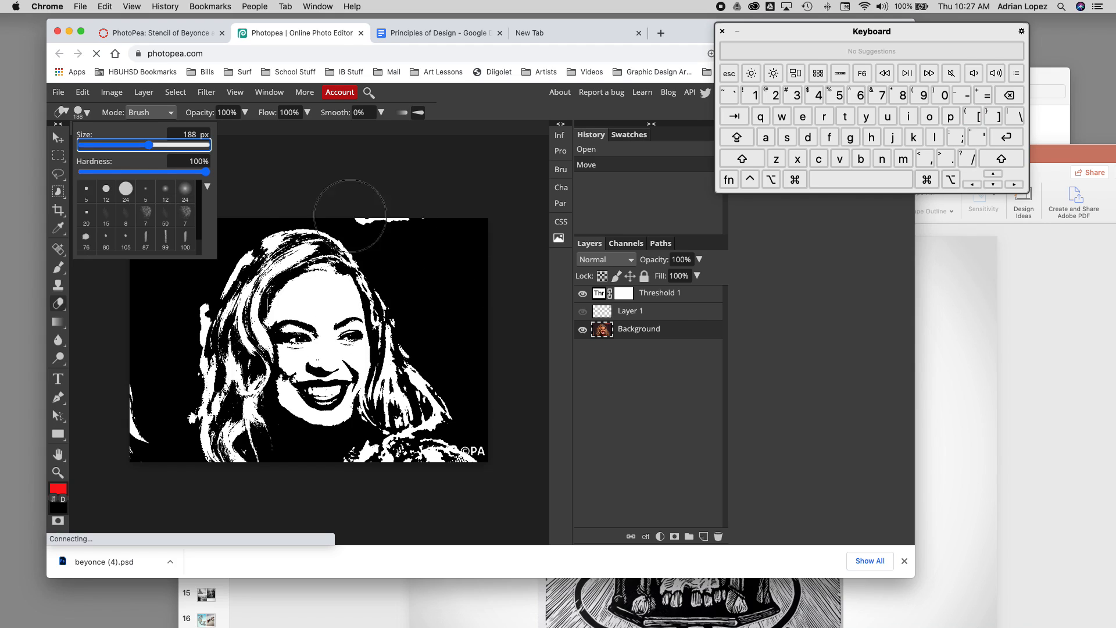
pyautogui.click(87, 113)
pyautogui.click(88, 114)
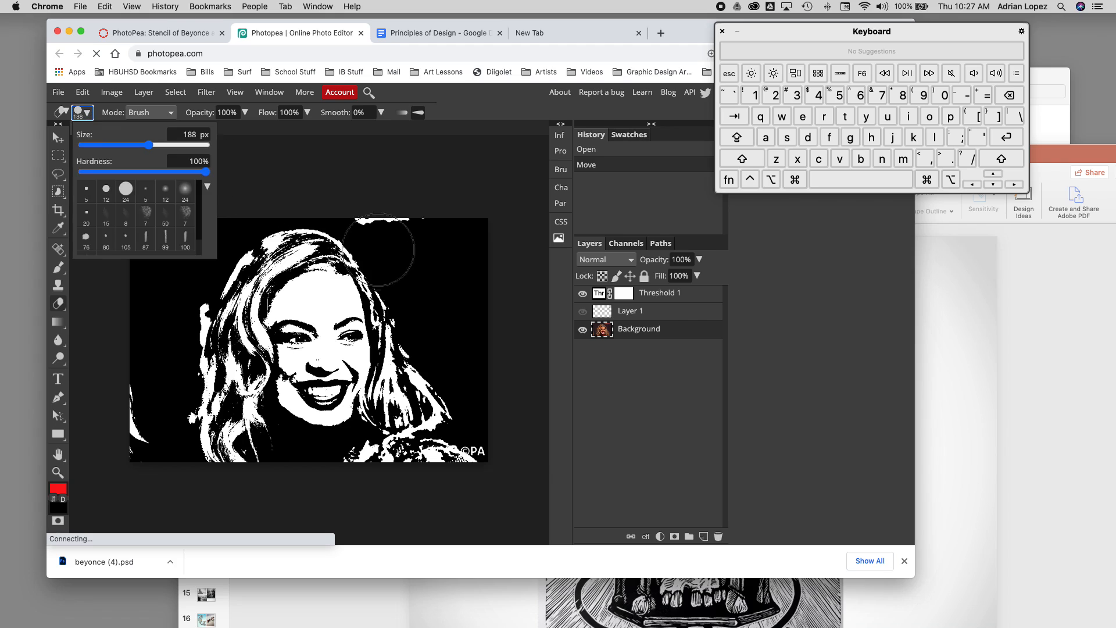
pyautogui.click(98, 107)
pyautogui.press('[')
pyautogui.press('[')
pyautogui.press('[')
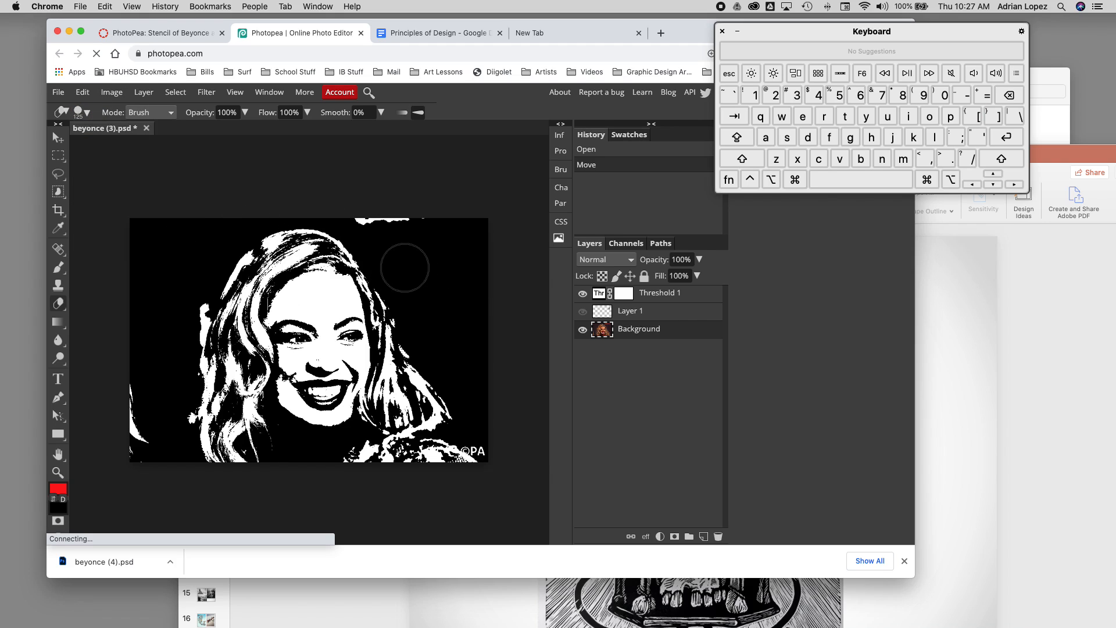
# - Erase overlapping round patches of the Background layer in the black area at the image's upper right
pyautogui.click(405, 240)
pyautogui.click(426, 251)
pyautogui.click(433, 269)
pyautogui.click(440, 270)
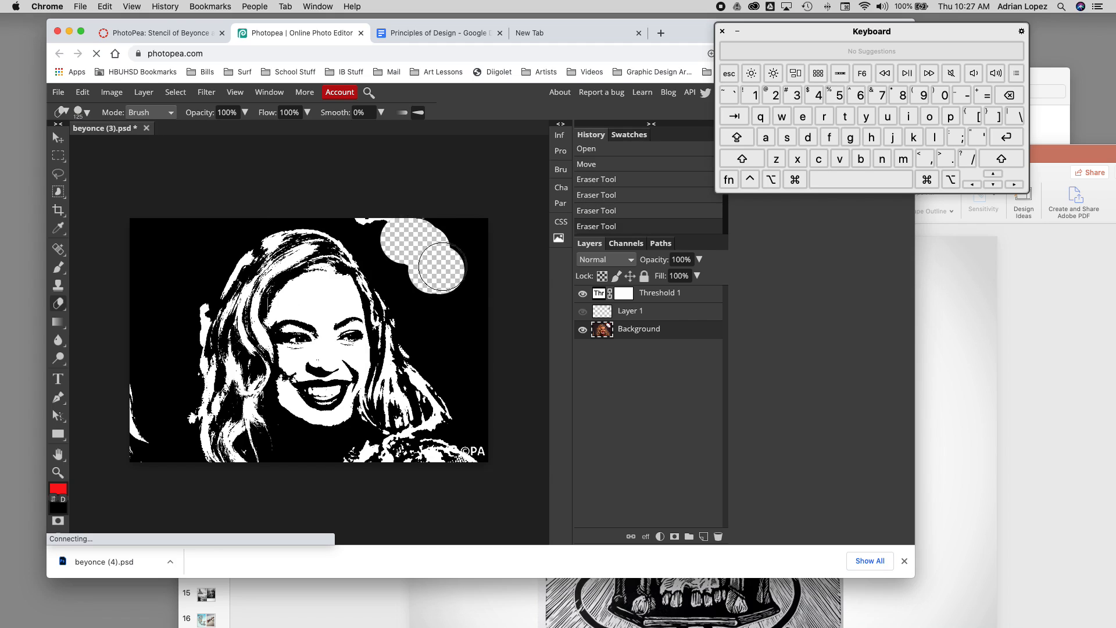
# - Erase the remaining black area of the Background layer around the portrait, leaving a rough margin around the hair
pyautogui.click(446, 244)
pyautogui.click(450, 237)
pyautogui.click(469, 235)
pyautogui.click(482, 281)
pyautogui.moveTo(482, 281)
pyautogui.mouseDown()
pyautogui.moveTo(435, 235)
pyautogui.moveTo(390, 225)
pyautogui.moveTo(393, 240)
pyautogui.moveTo(522, 336)
pyautogui.moveTo(496, 360)
pyautogui.moveTo(424, 255)
pyautogui.moveTo(439, 301)
pyautogui.moveTo(503, 378)
pyautogui.moveTo(497, 417)
pyautogui.moveTo(427, 316)
pyautogui.moveTo(402, 247)
pyautogui.moveTo(346, 204)
pyautogui.moveTo(272, 194)
pyautogui.moveTo(217, 213)
pyautogui.moveTo(171, 244)
pyautogui.moveTo(127, 304)
pyautogui.moveTo(139, 219)
pyautogui.moveTo(151, 260)
pyautogui.moveTo(127, 367)
pyautogui.moveTo(136, 360)
pyautogui.moveTo(141, 476)
pyautogui.moveTo(161, 481)
pyautogui.moveTo(139, 391)
pyautogui.moveTo(153, 298)
pyautogui.moveTo(142, 304)
pyautogui.moveTo(163, 362)
pyautogui.moveTo(161, 299)
pyautogui.moveTo(183, 258)
pyautogui.moveTo(197, 262)
pyautogui.moveTo(233, 220)
pyautogui.moveTo(285, 203)
pyautogui.moveTo(348, 207)
pyautogui.moveTo(457, 292)
pyautogui.mouseUp()
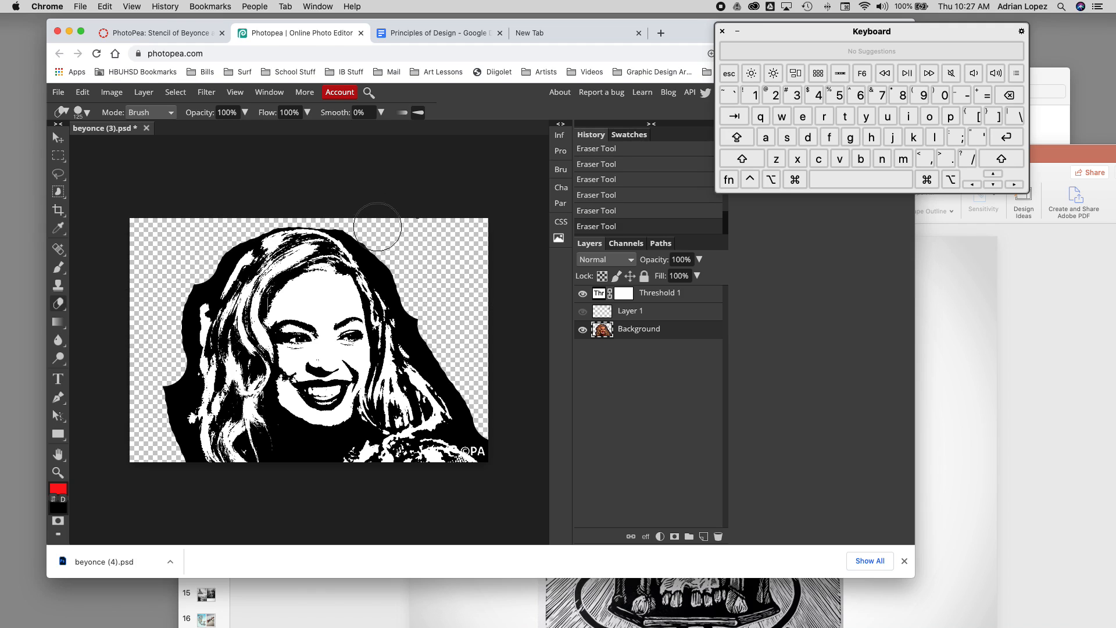
# - Erase closer to the hair outline along the portrait's right and left sides, narrowing the black margin
pyautogui.moveTo(397, 263); pyautogui.dragTo(506, 445)
pyautogui.moveTo(161, 394)
pyautogui.mouseDown()
pyautogui.moveTo(175, 459)
pyautogui.moveTo(161, 314)
pyautogui.moveTo(174, 273)
pyautogui.moveTo(208, 242)
pyautogui.moveTo(196, 249)
pyautogui.mouseUp()
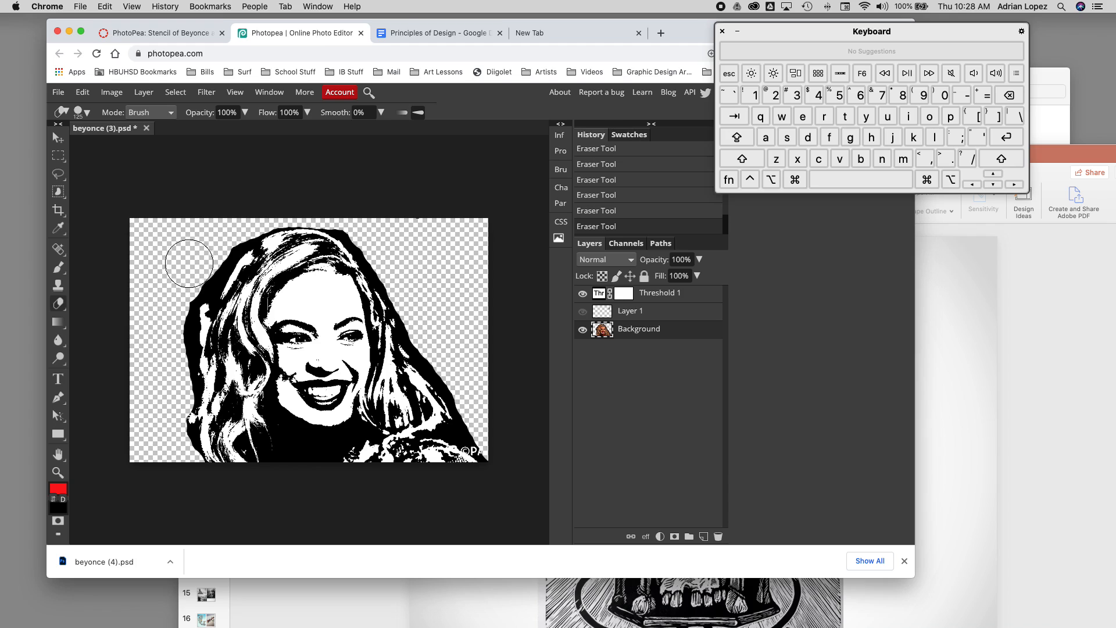
pyautogui.moveTo(187, 263); pyautogui.dragTo(198, 271)
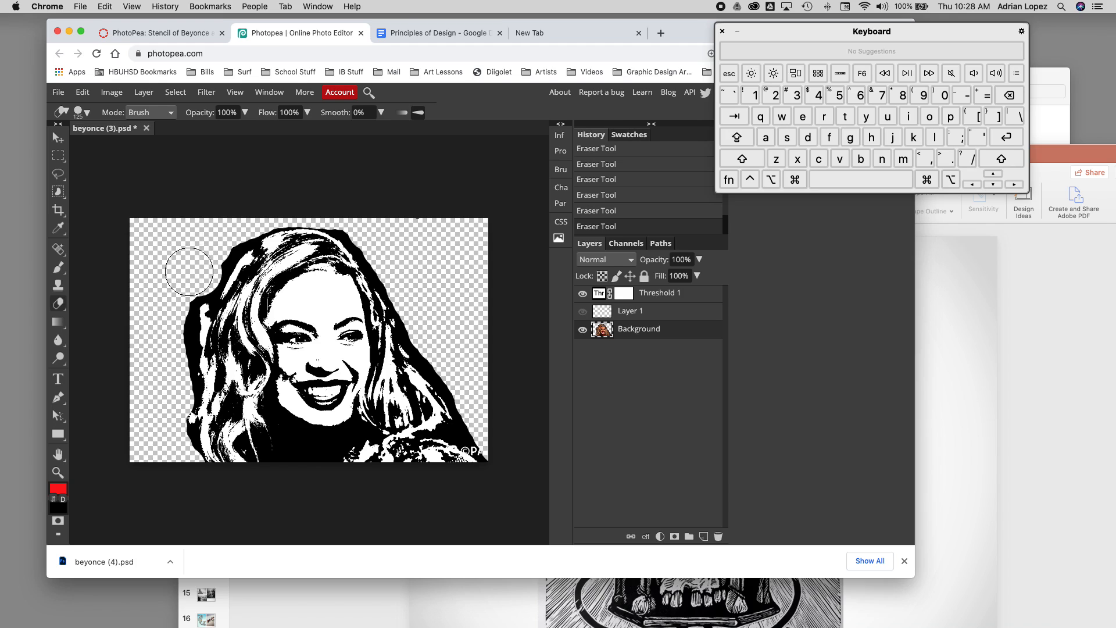
# - Place the on-screen keyboard next to the portrait and try out different eraser brush sizes
pyautogui.press('[')
pyautogui.moveTo(828, 31)
pyautogui.mouseDown()
pyautogui.moveTo(705, 116)
pyautogui.moveTo(576, 260)
pyautogui.mouseUp()
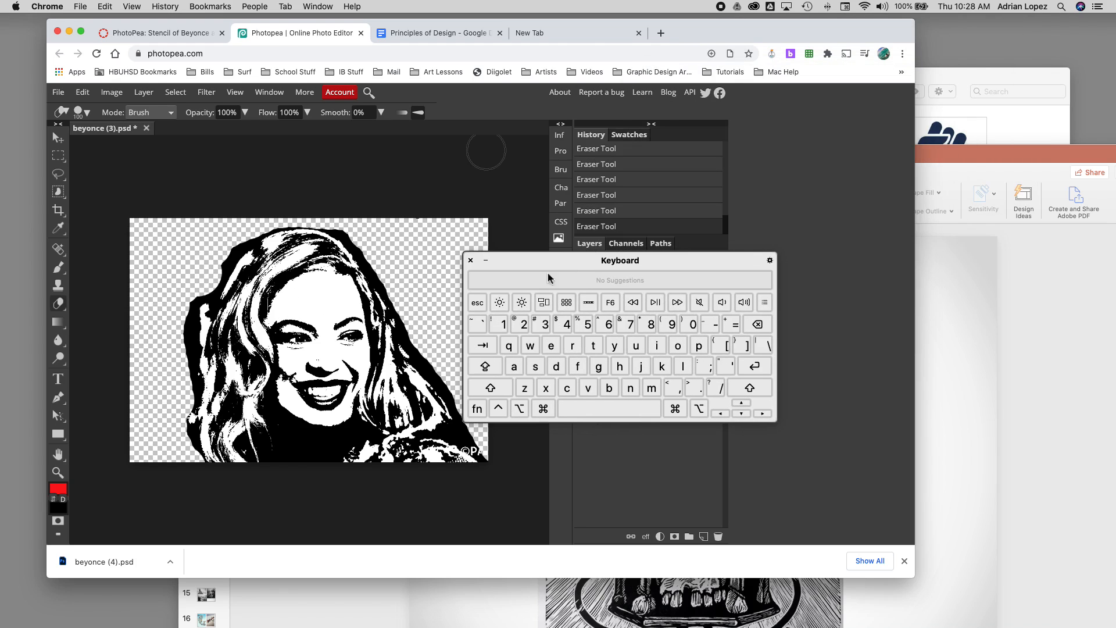
pyautogui.press(']')
pyautogui.press(']')
pyautogui.press(']')
pyautogui.press(']')
pyautogui.press(']')
pyautogui.press(']')
# - Shrink the eraser brush to a fine size and erase the black margin along the left side of the hair
pyautogui.click(723, 352)
pyautogui.press('[')
pyautogui.press('[')
pyautogui.press('[')
pyautogui.press('[')
pyautogui.press('[')
pyautogui.moveTo(205, 285); pyautogui.dragTo(189, 371)
pyautogui.click(194, 305)
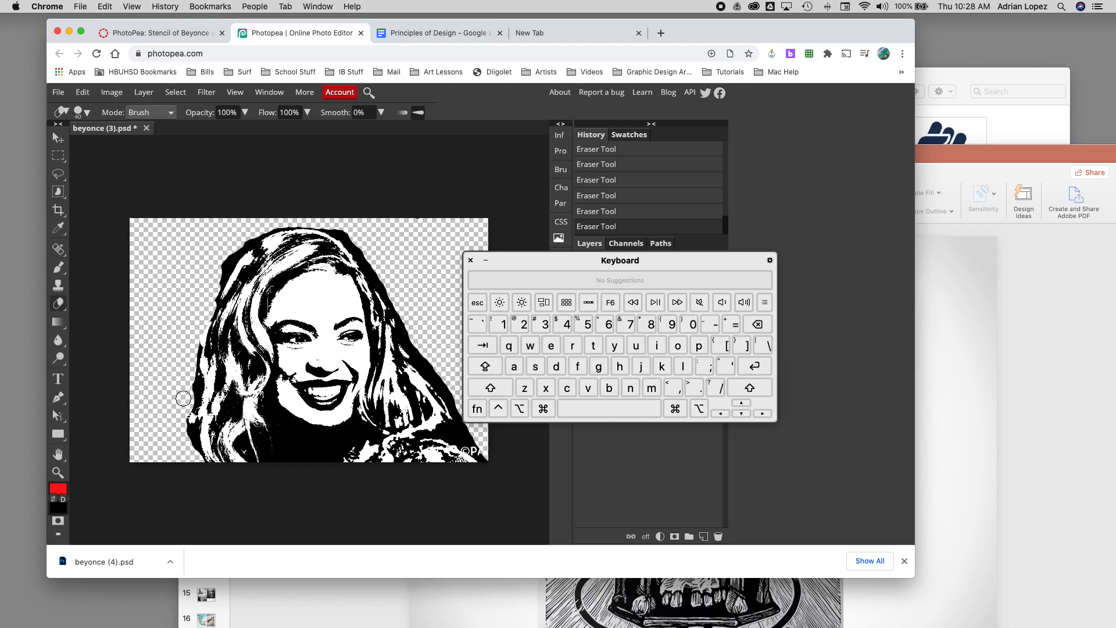
pyautogui.moveTo(183, 398)
pyautogui.mouseDown()
pyautogui.moveTo(192, 383)
pyautogui.moveTo(194, 463)
pyautogui.moveTo(183, 322)
pyautogui.mouseUp()
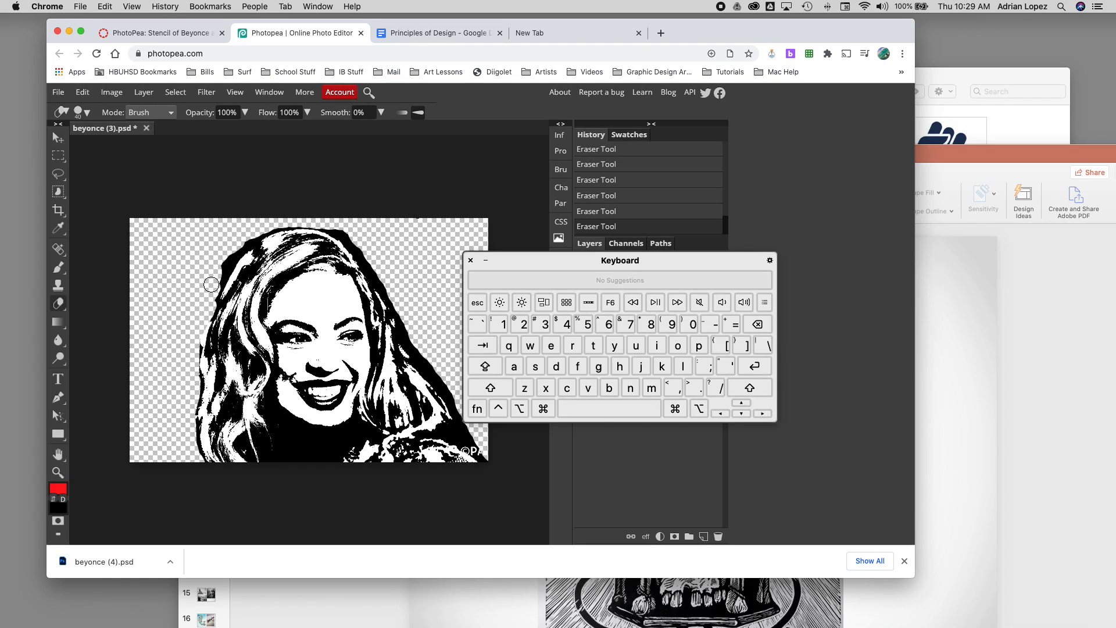
# - Erase the black margin along the upper-left curve of the hair up to the crown
pyautogui.moveTo(211, 284)
pyautogui.mouseDown()
pyautogui.moveTo(256, 233)
pyautogui.moveTo(279, 225)
pyautogui.mouseUp()
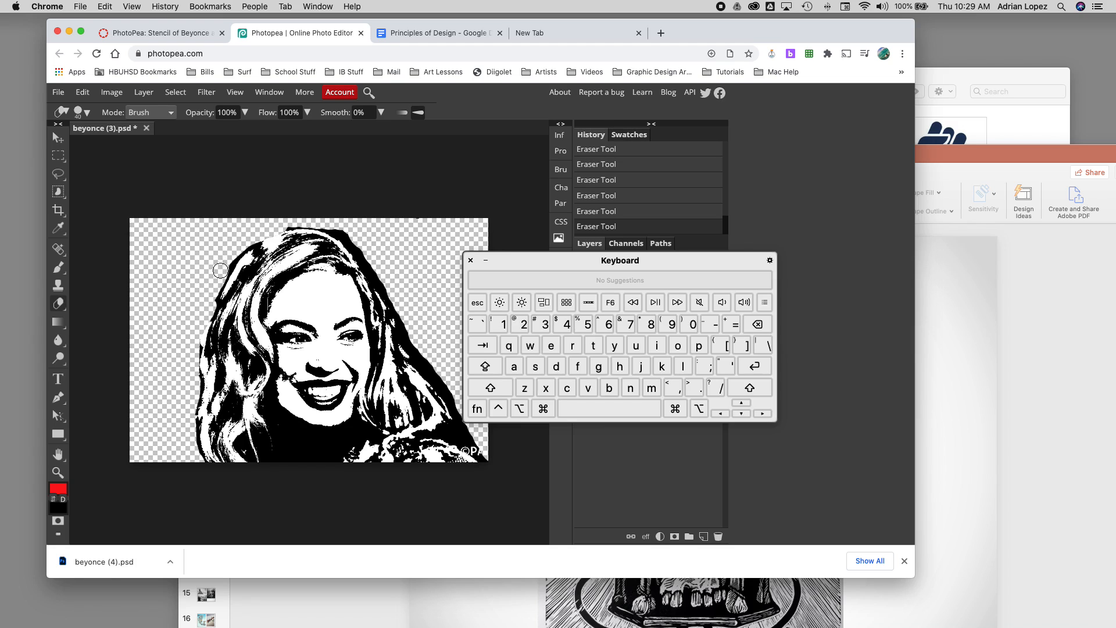
pyautogui.moveTo(220, 270); pyautogui.dragTo(229, 258)
pyautogui.moveTo(277, 221); pyautogui.dragTo(286, 224)
# - Erase a strip across the forehead and undo that stroke
pyautogui.moveTo(179, 292); pyautogui.dragTo(401, 297)
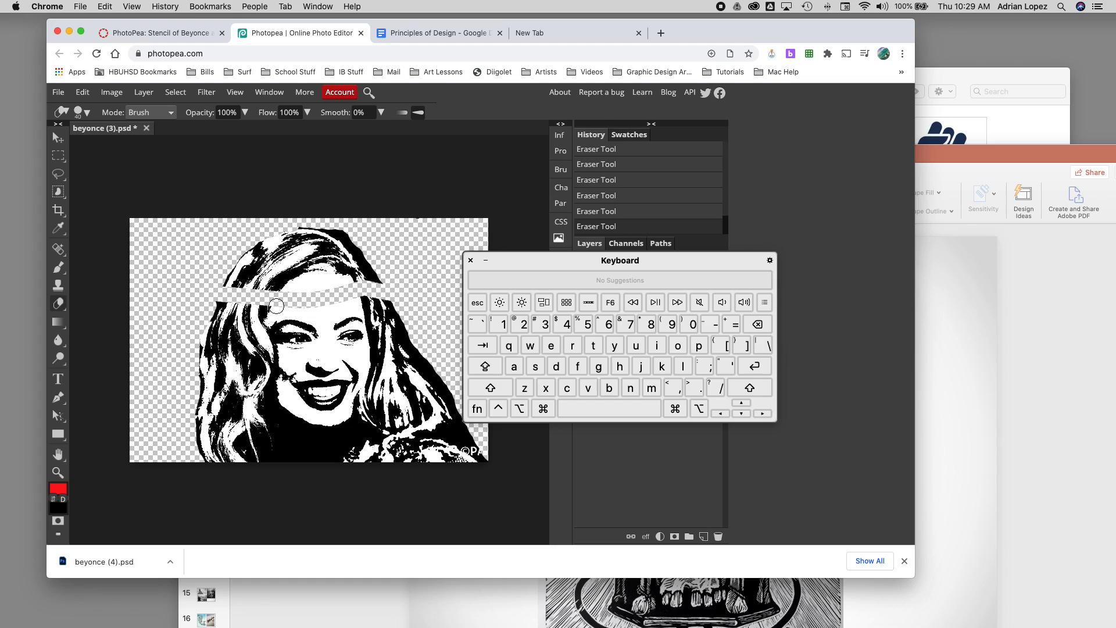
pyautogui.press('super+z')
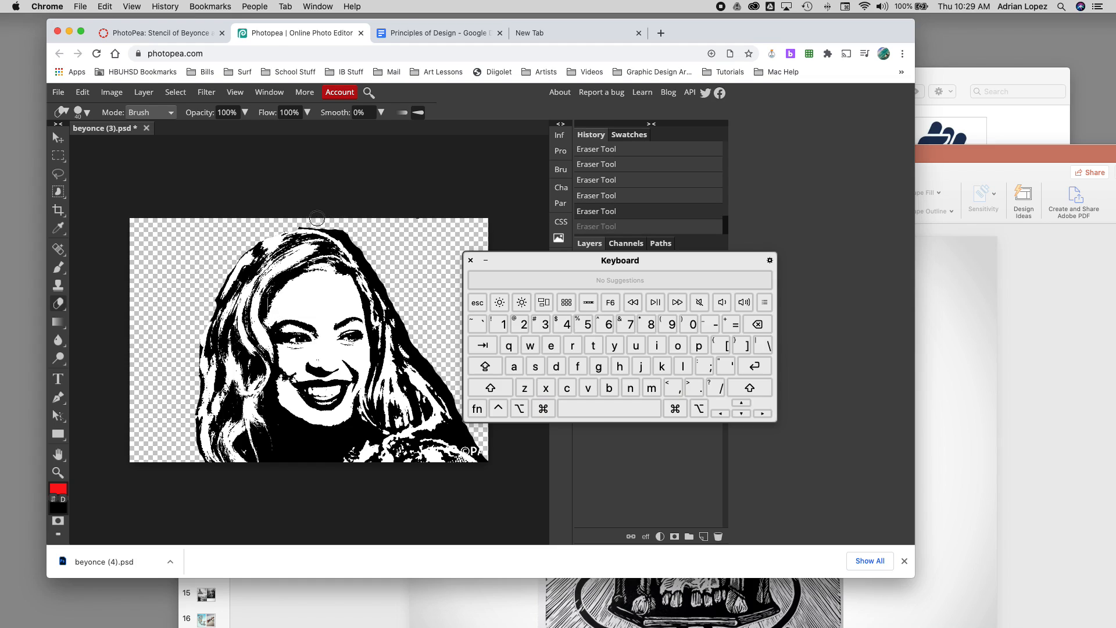
# - Erase the black margin along the crown and right side of the hair, plus the shoulder and clothing at the lower right
pyautogui.moveTo(302, 221)
pyautogui.mouseDown()
pyautogui.moveTo(350, 238)
pyautogui.moveTo(411, 306)
pyautogui.moveTo(359, 248)
pyautogui.mouseUp()
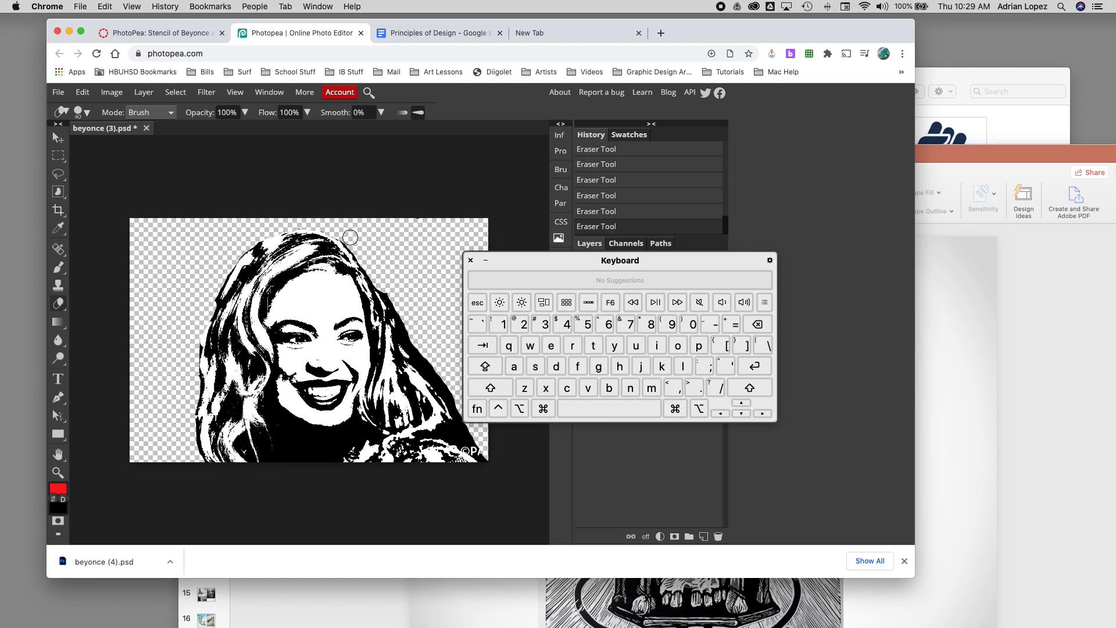
pyautogui.moveTo(349, 239)
pyautogui.mouseDown()
pyautogui.moveTo(417, 326)
pyautogui.moveTo(408, 305)
pyautogui.moveTo(390, 297)
pyautogui.moveTo(491, 461)
pyautogui.mouseUp()
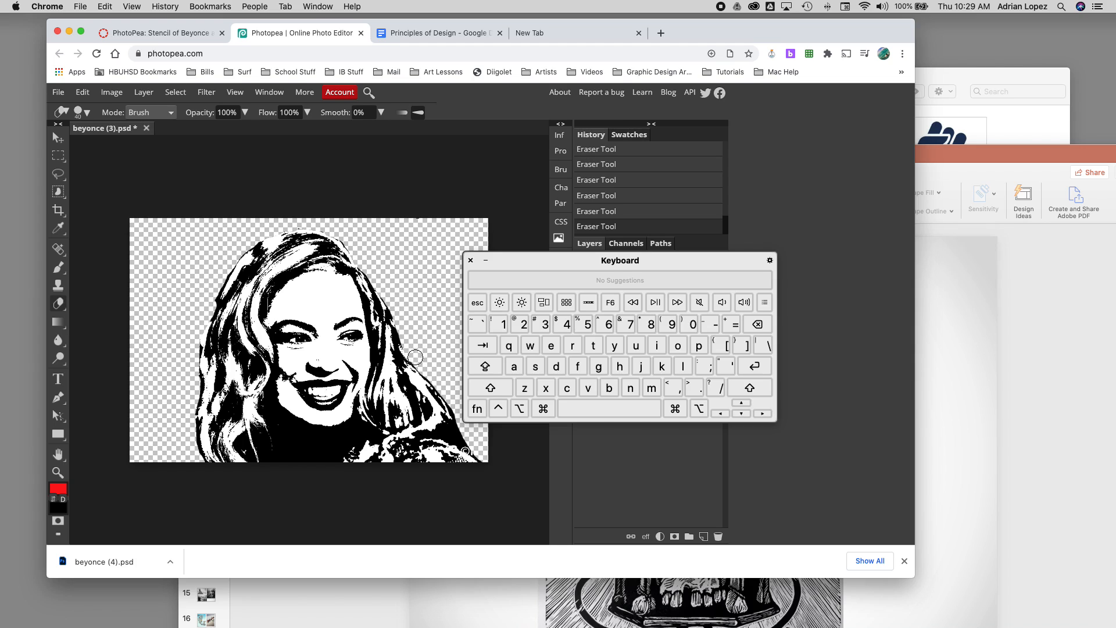
pyautogui.moveTo(429, 375)
pyautogui.mouseDown()
pyautogui.moveTo(475, 466)
pyautogui.moveTo(439, 388)
pyautogui.moveTo(428, 430)
pyautogui.moveTo(413, 355)
pyautogui.moveTo(436, 445)
pyautogui.moveTo(414, 458)
pyautogui.moveTo(351, 447)
pyautogui.moveTo(468, 462)
pyautogui.moveTo(351, 467)
pyautogui.moveTo(438, 440)
pyautogui.moveTo(455, 444)
pyautogui.moveTo(455, 466)
pyautogui.moveTo(426, 431)
pyautogui.moveTo(368, 452)
pyautogui.mouseUp()
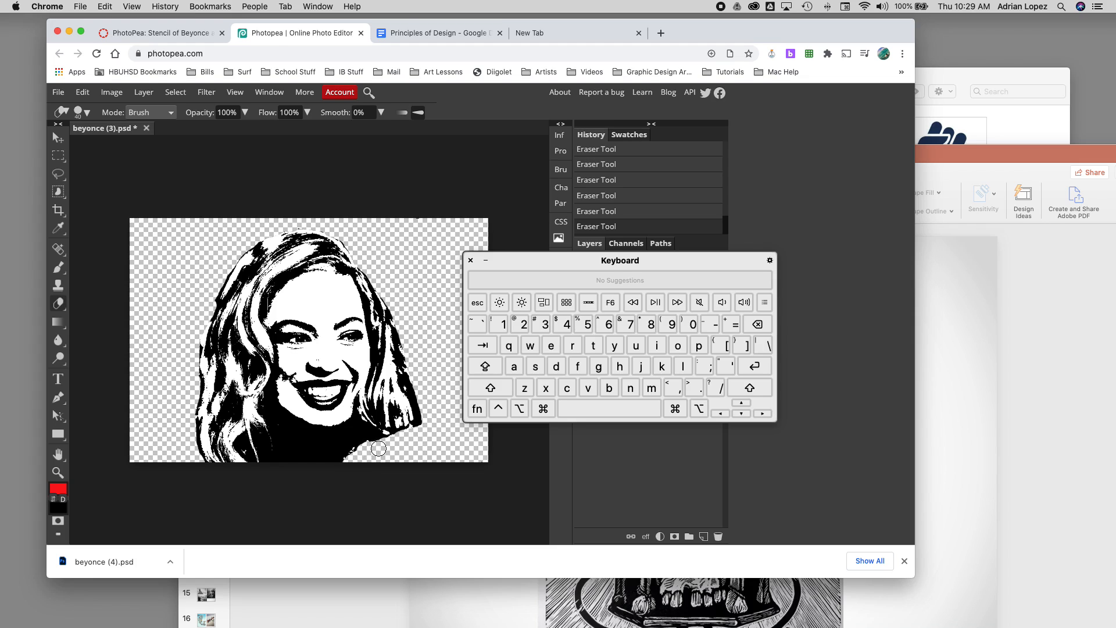
pyautogui.moveTo(358, 457); pyautogui.dragTo(350, 464)
# - Clear the on-screen keyboard off the layer list and move the Background portrait to the canvas's left edge
pyautogui.moveTo(658, 263); pyautogui.dragTo(1001, 119)
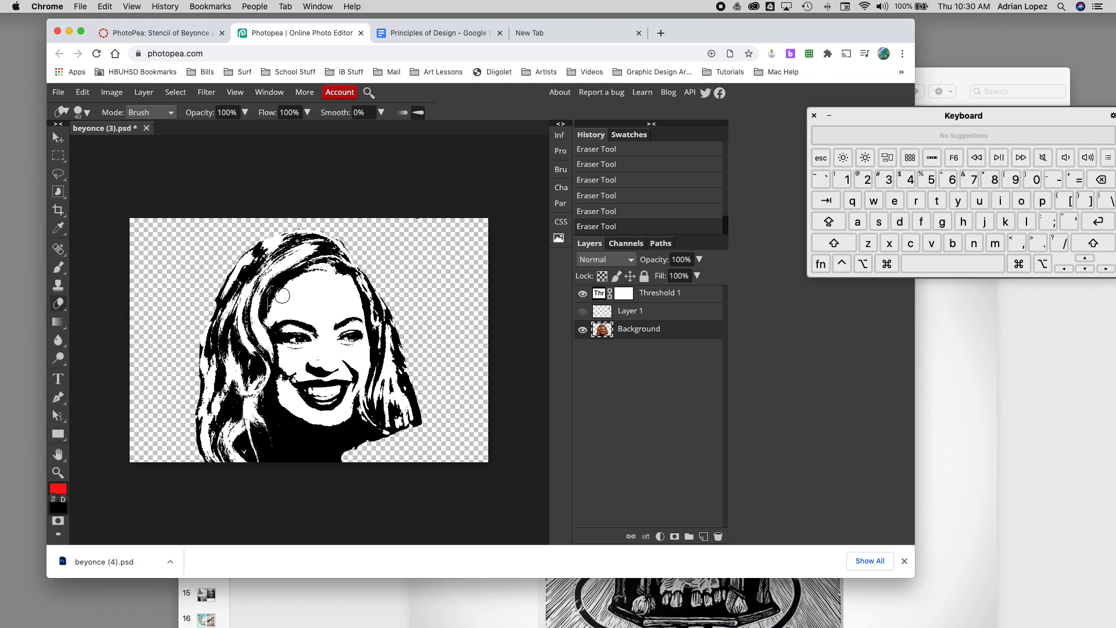
pyautogui.click(57, 140)
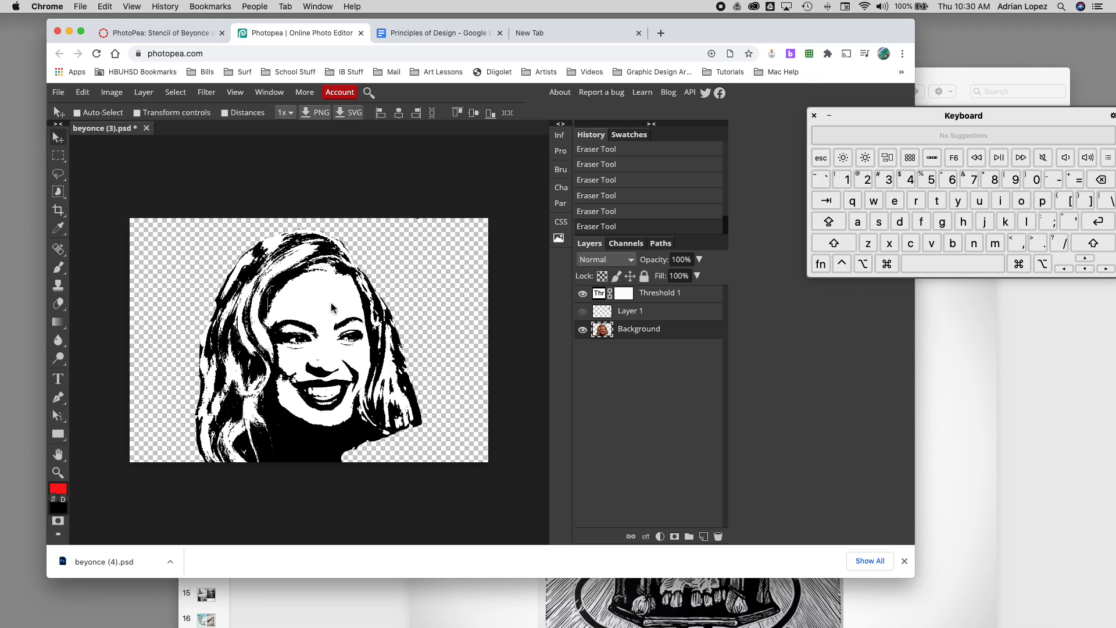
pyautogui.moveTo(323, 292); pyautogui.dragTo(257, 295)
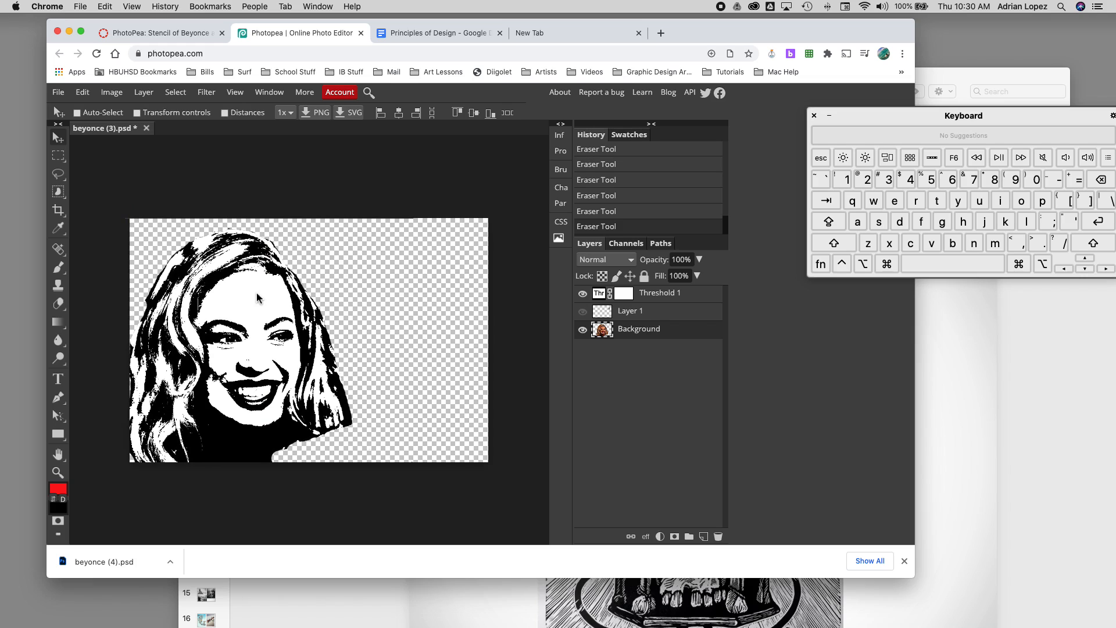
pyautogui.moveTo(256, 297); pyautogui.dragTo(260, 297)
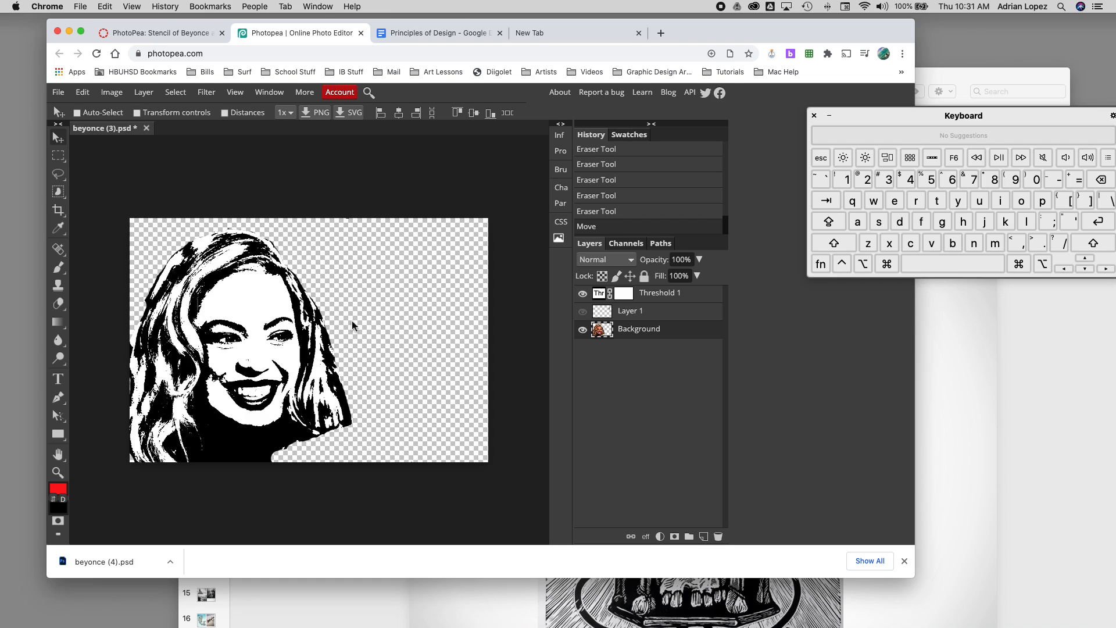
# - Add the text EMPOWERMENT in the empty area to the upper right of the portrait
pyautogui.click(58, 379)
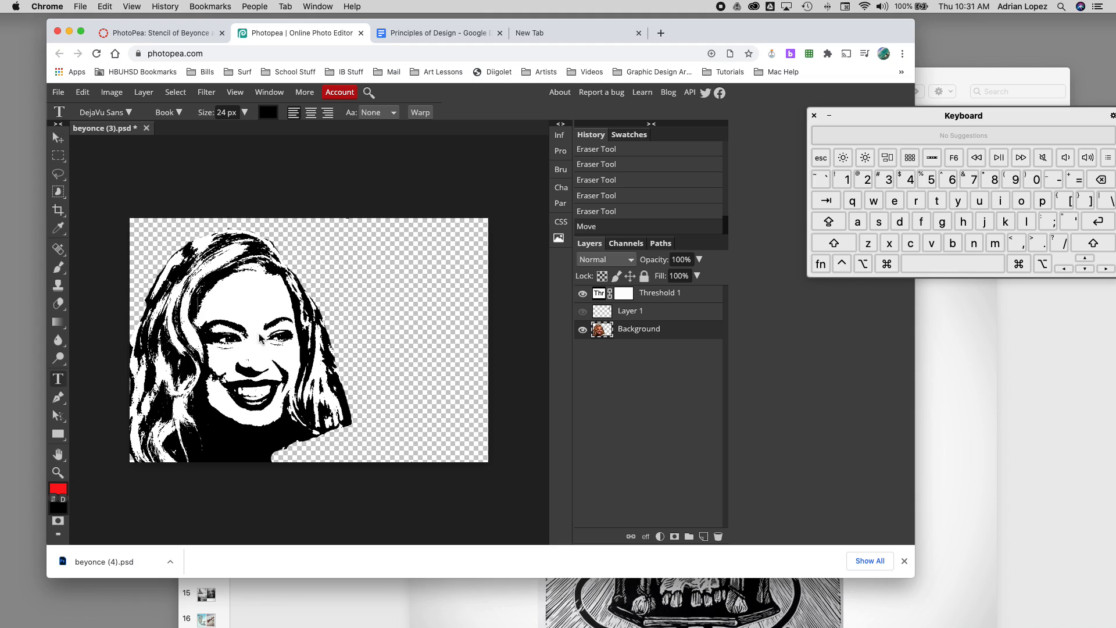
pyautogui.click(348, 273)
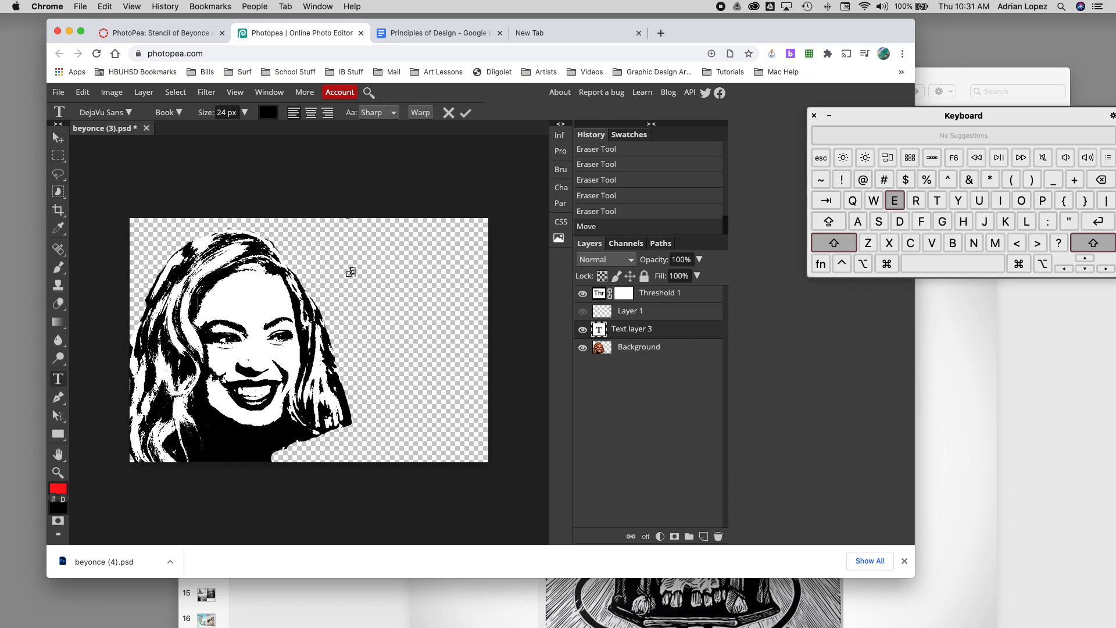
pyautogui.write('EMPOERT')
pyautogui.press('BackSpace')
pyautogui.press('BackSpace')
pyautogui.press('BackSpace')
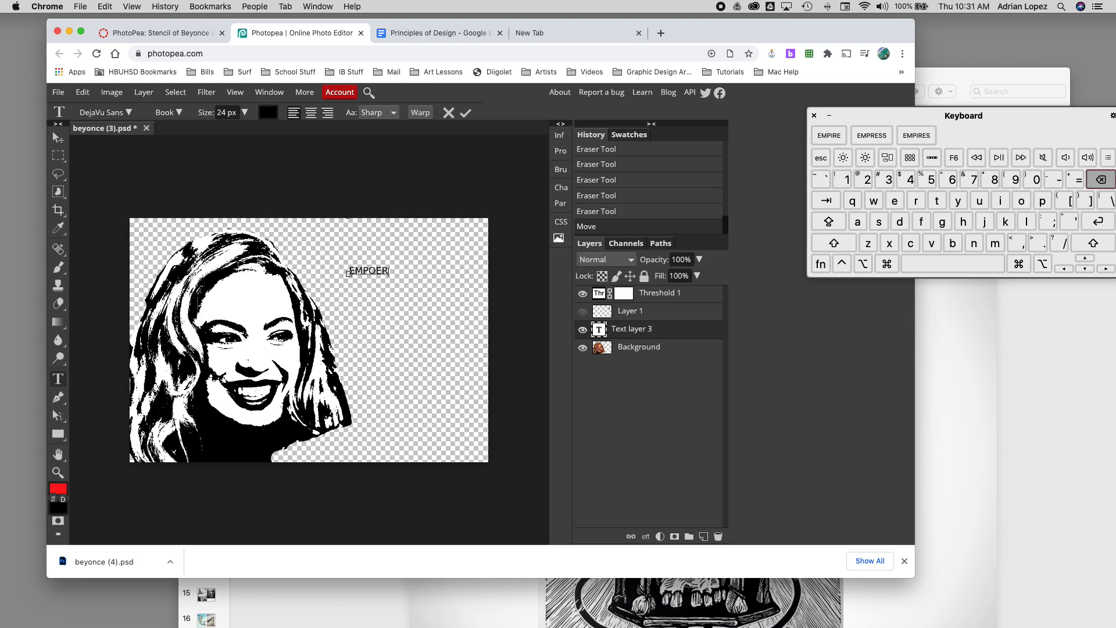
pyautogui.write('WERMENT')
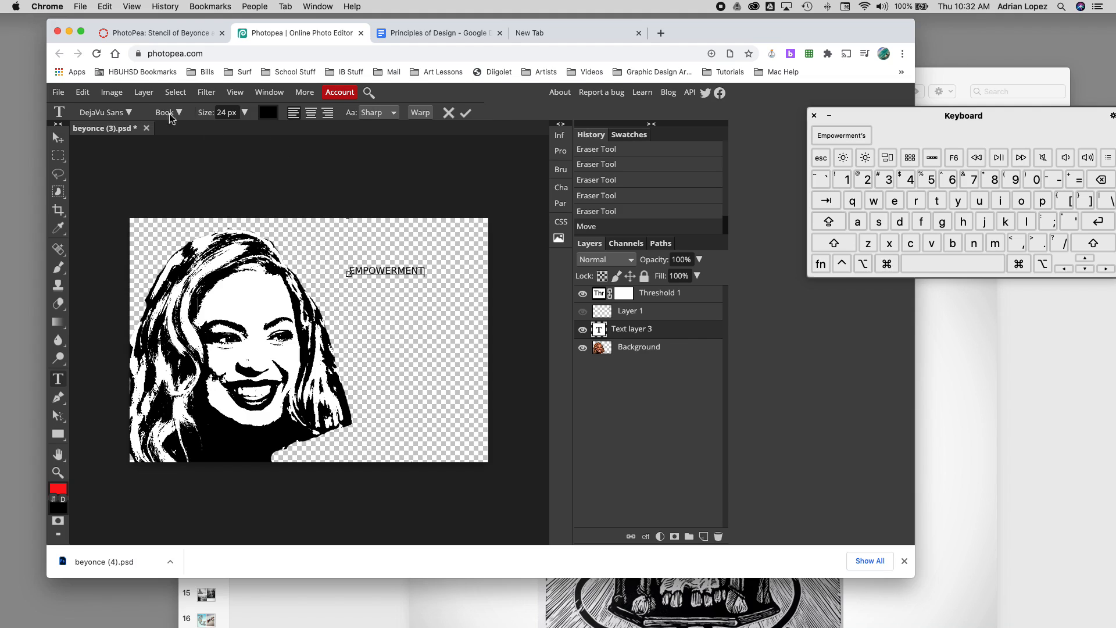
# - Select the whole word EMPOWERMENT and set its font size to 42 px
pyautogui.doubleClick(390, 273)
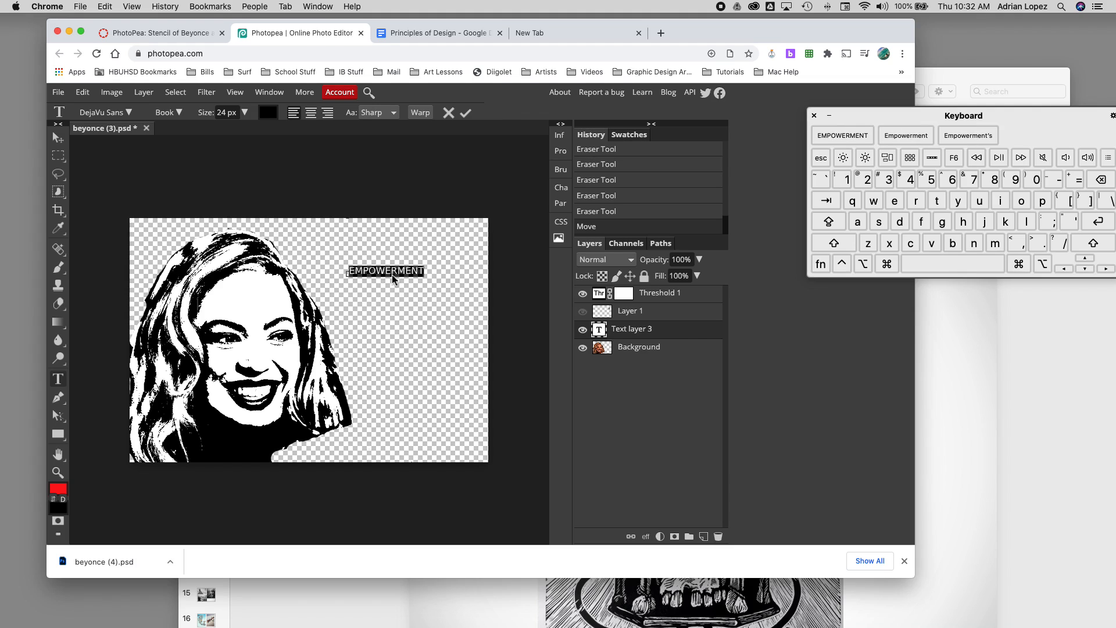
pyautogui.click(391, 274)
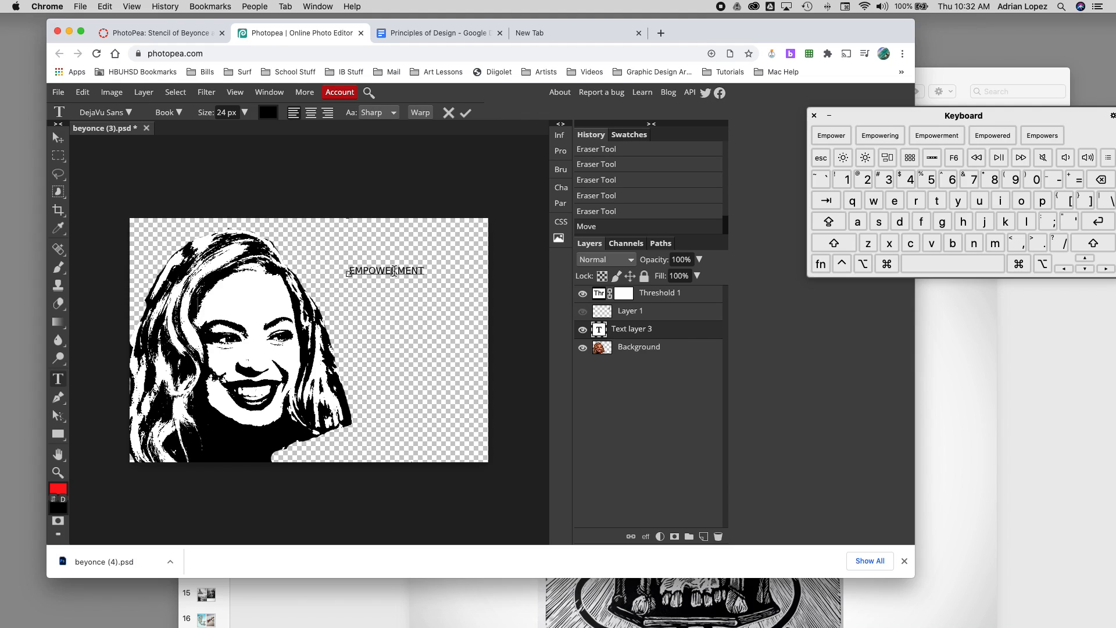
pyautogui.doubleClick(395, 270)
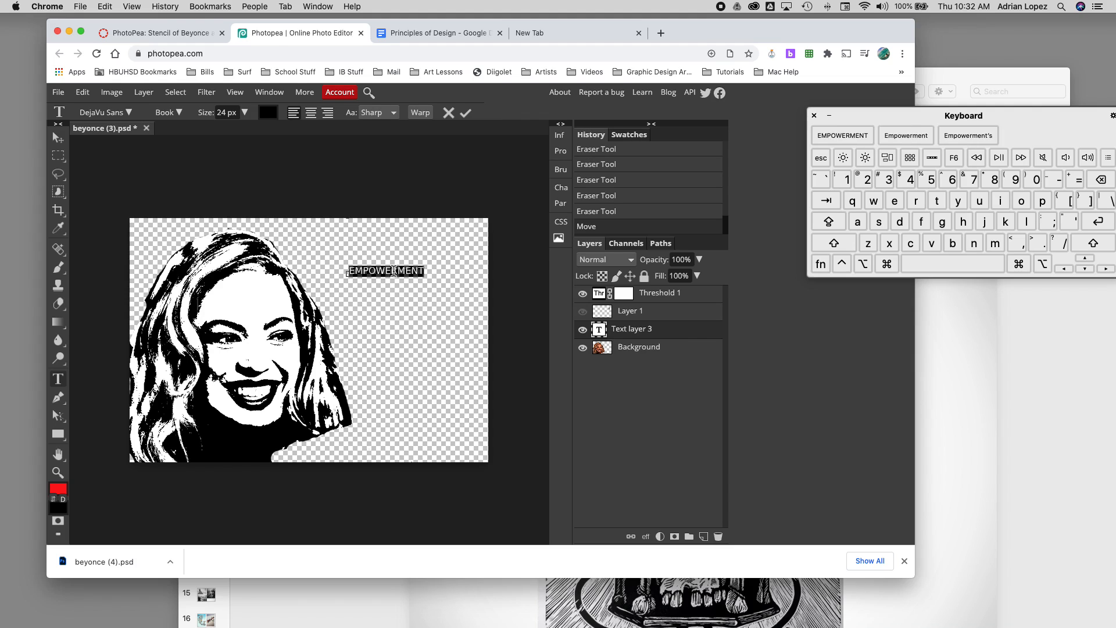
pyautogui.click(394, 271)
pyautogui.doubleClick(394, 270)
pyautogui.click(393, 271)
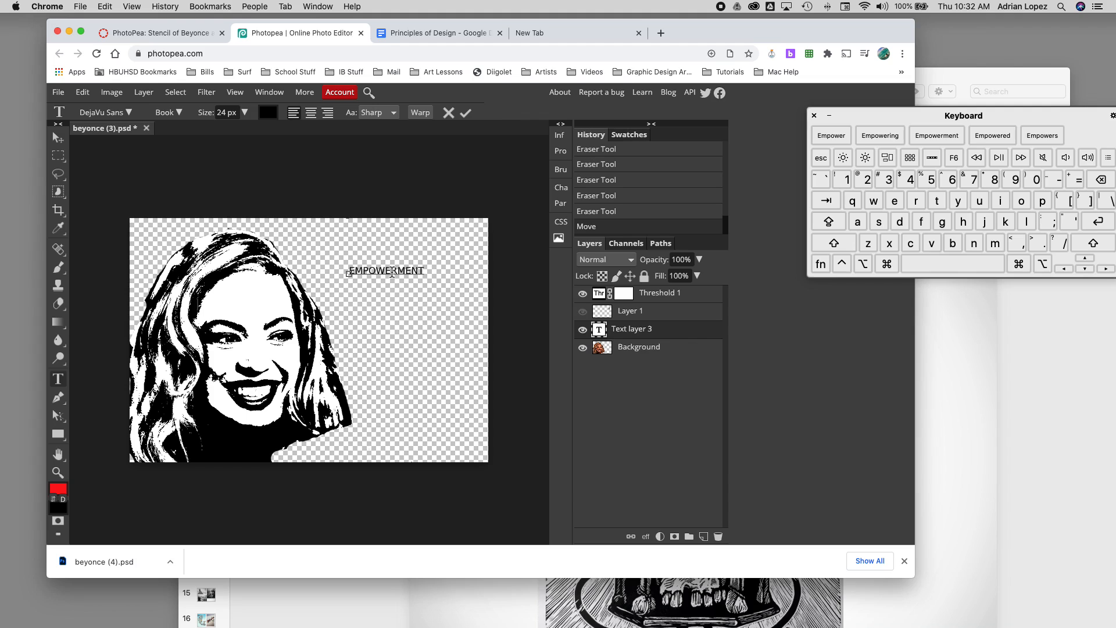
pyautogui.doubleClick(392, 271)
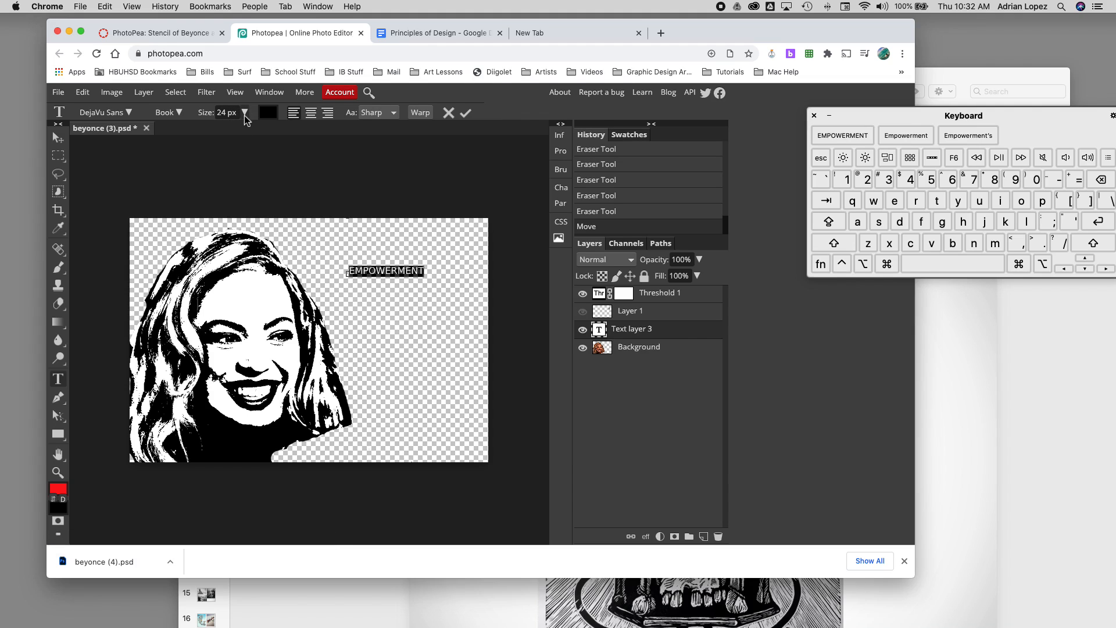
pyautogui.click(244, 115)
pyautogui.moveTo(226, 133); pyautogui.dragTo(229, 133)
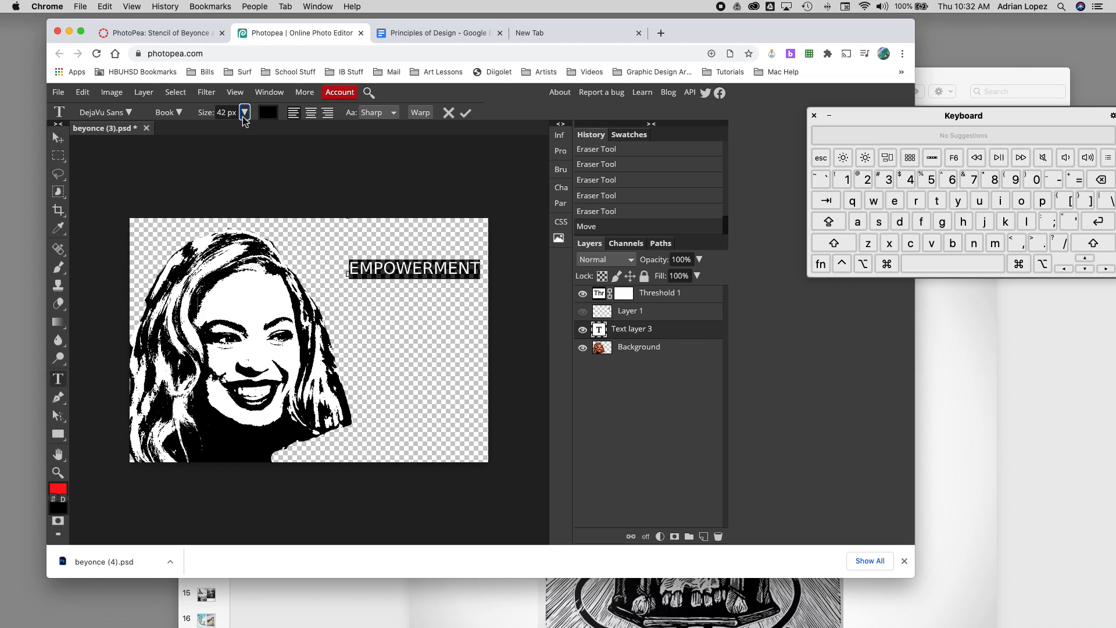
# - Reselect the word EMPOWERMENT and set its font size to 40 px
pyautogui.click(383, 270)
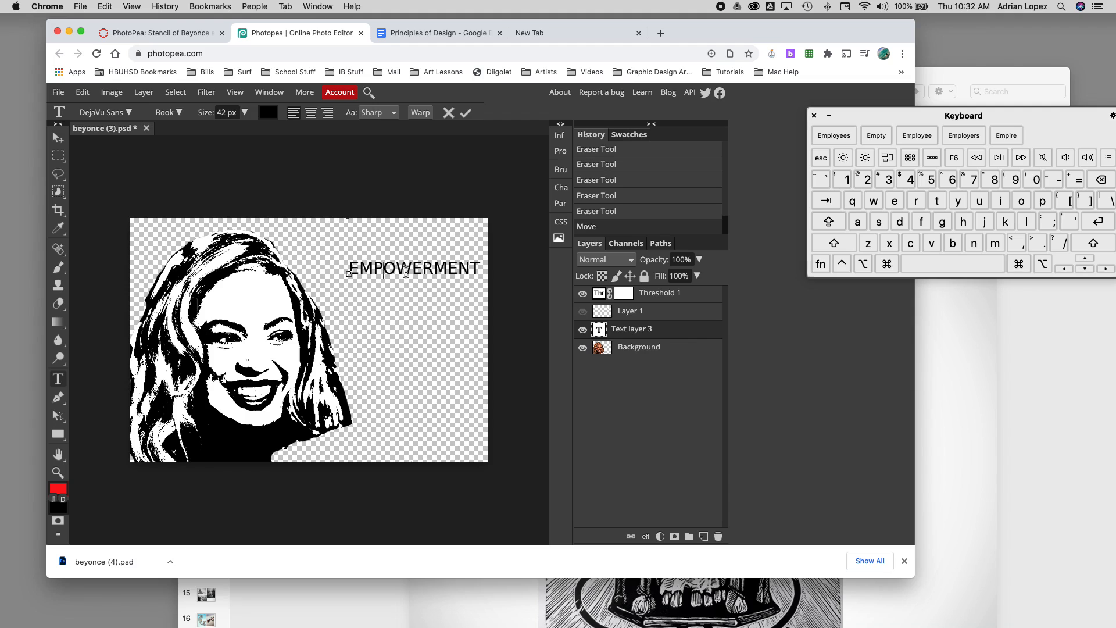
pyautogui.doubleClick(405, 270)
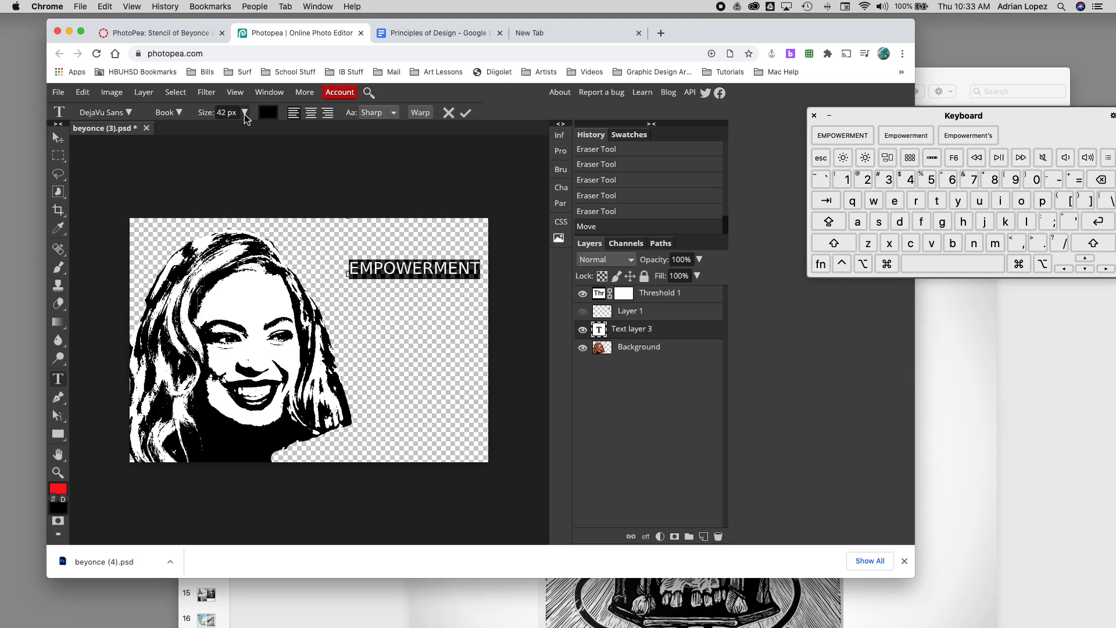
pyautogui.click(244, 114)
pyautogui.moveTo(232, 132); pyautogui.dragTo(230, 134)
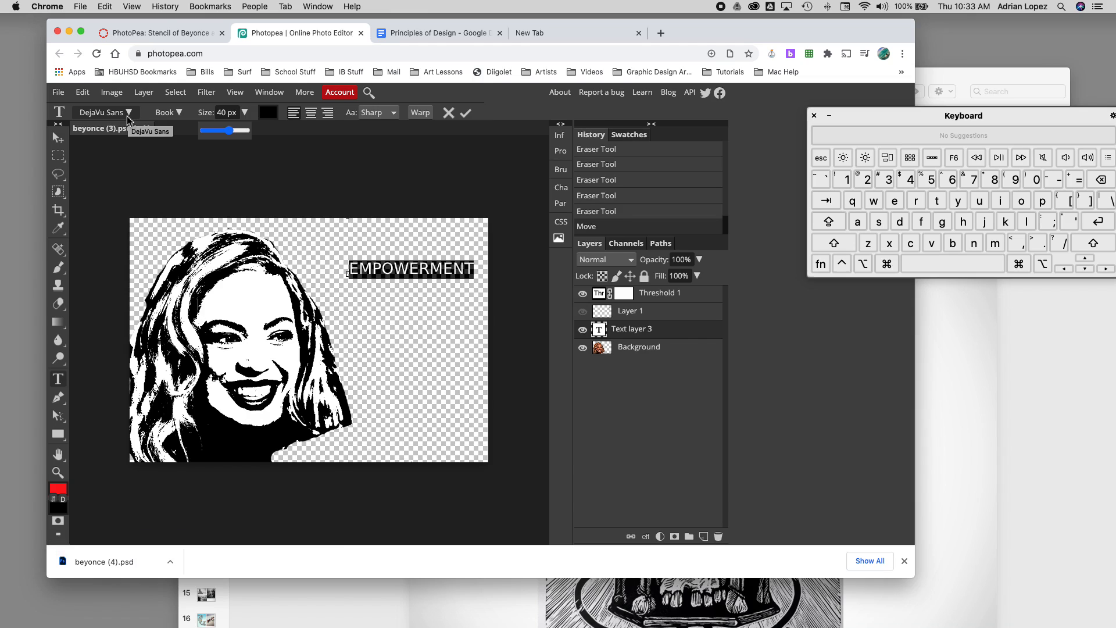
# - Browse the available fonts and apply the District font to the EMPOWERMENT text
pyautogui.click(128, 113)
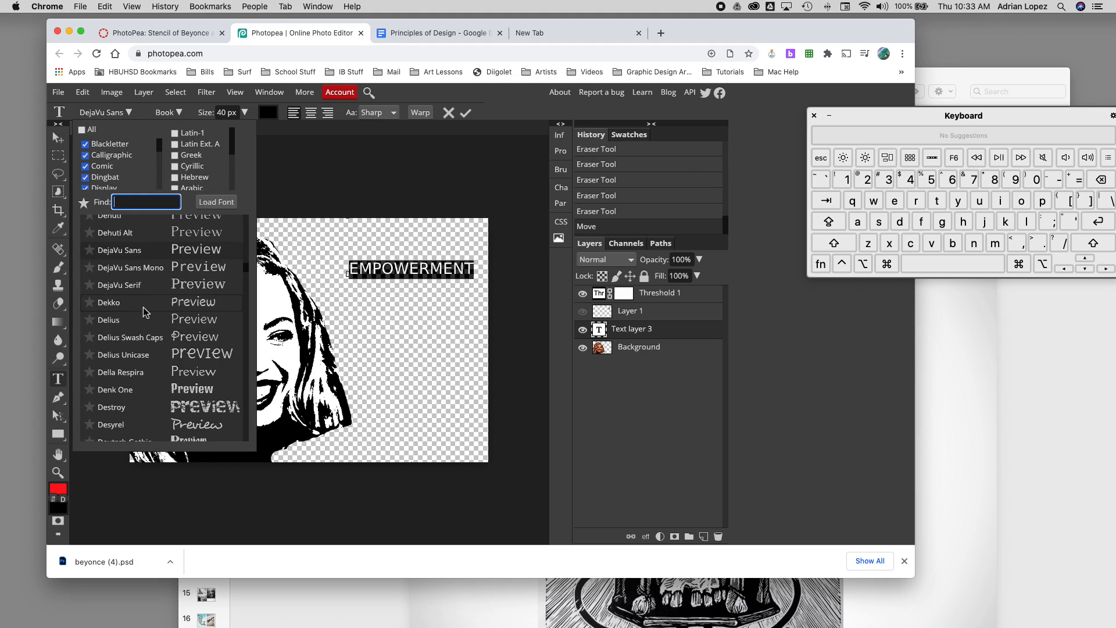
pyautogui.scroll(-3, 144, 311)
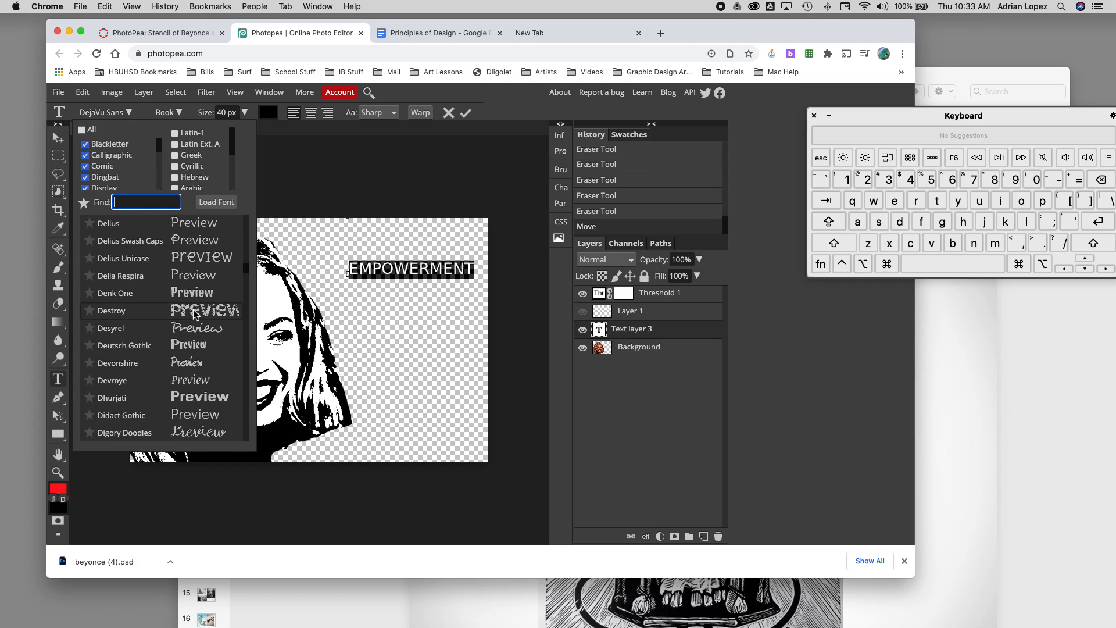
pyautogui.scroll(-3, 190, 342)
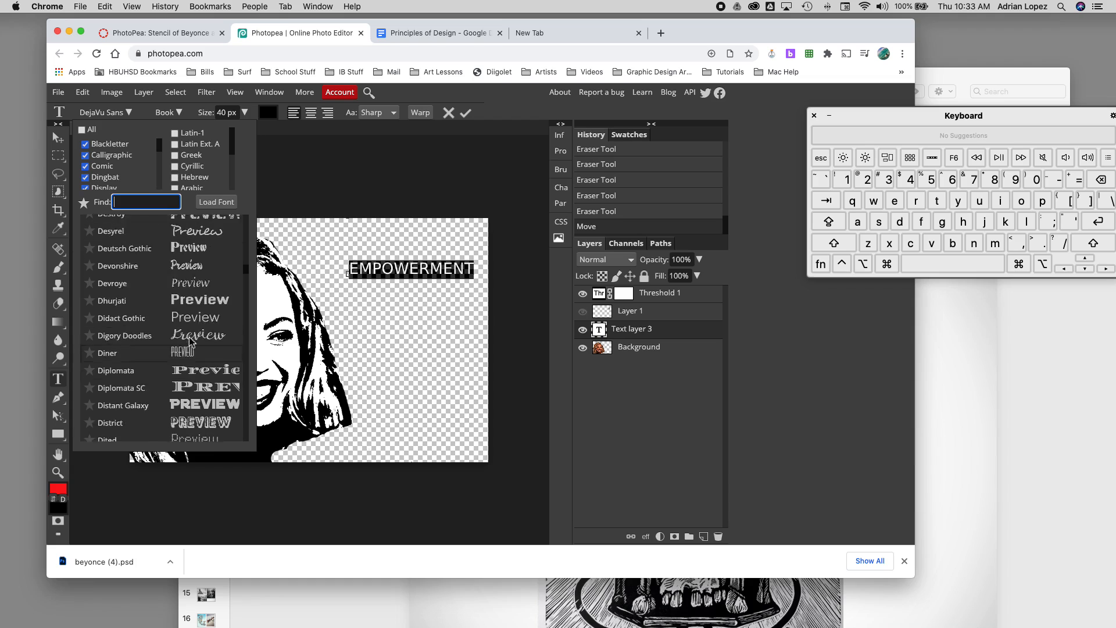
pyautogui.scroll(-2, 190, 341)
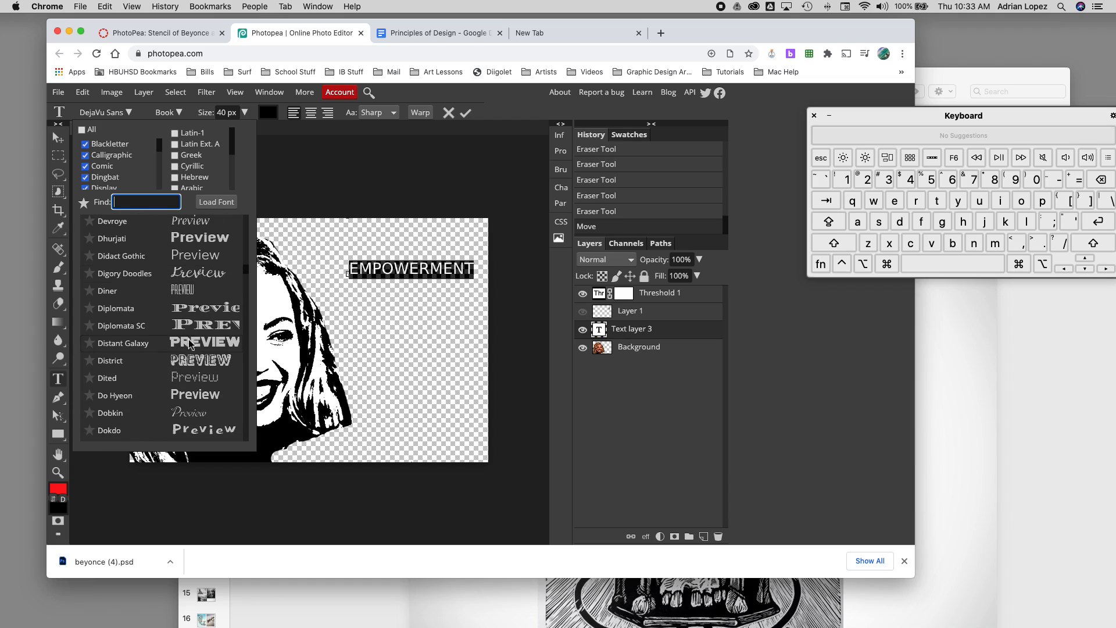
pyautogui.click(194, 358)
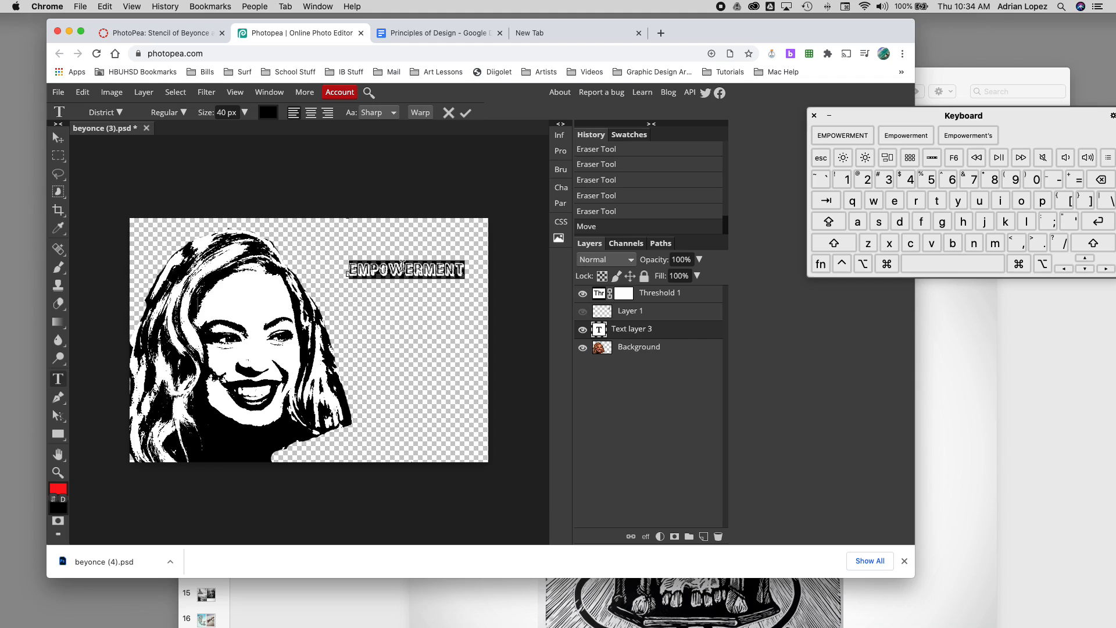
# - Browse the available fonts and apply the Edo font to the EMPOWERMENT text
pyautogui.click(120, 112)
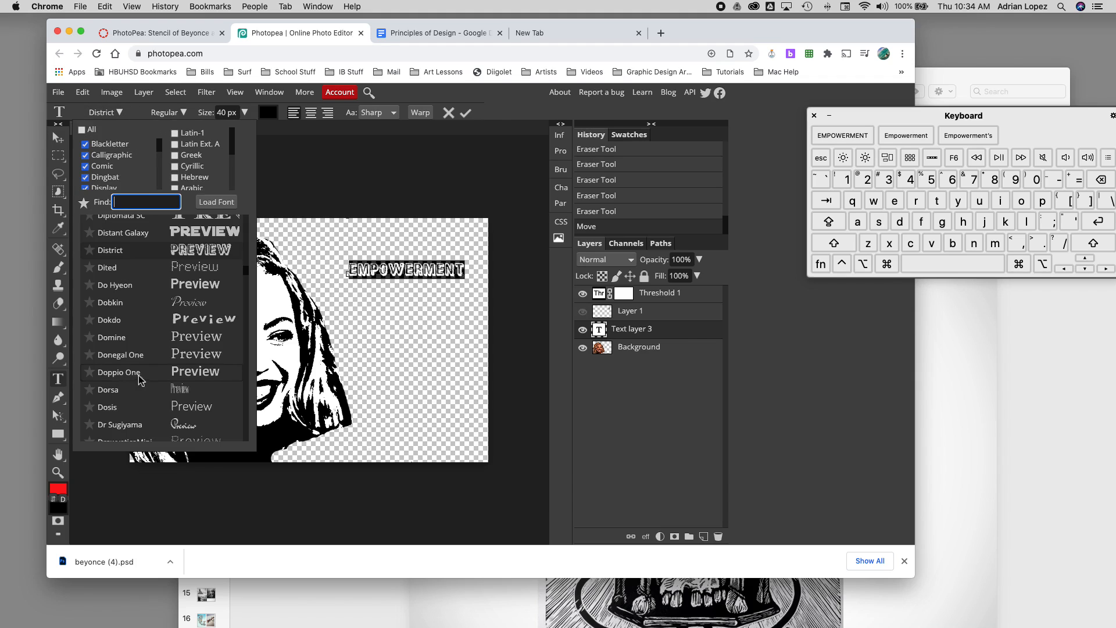
pyautogui.scroll(-10, 185, 387)
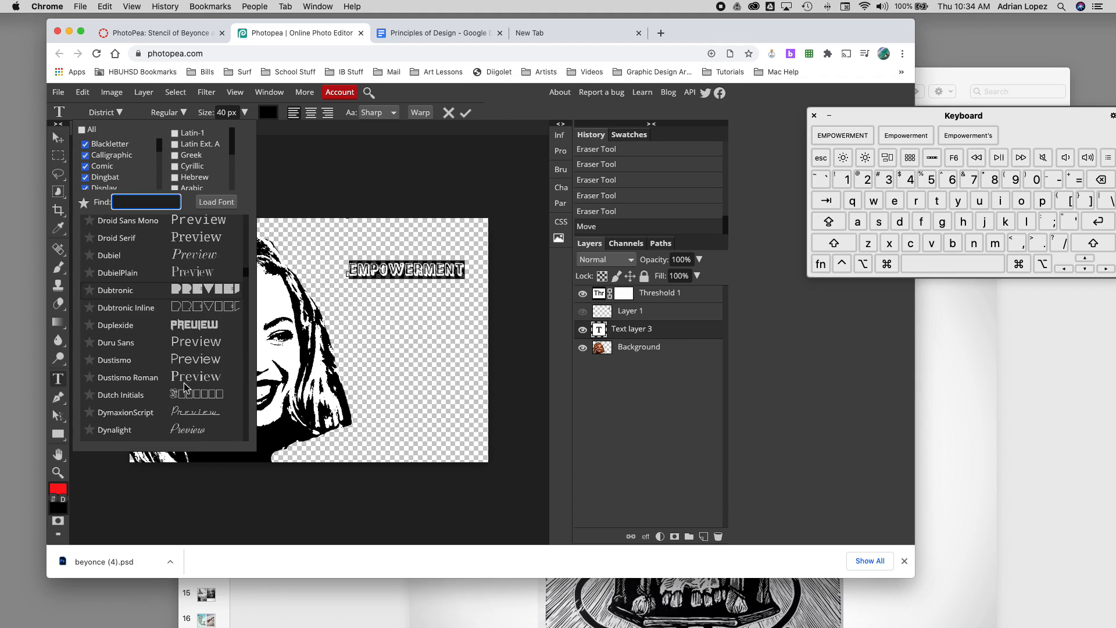
pyautogui.scroll(-10, 185, 387)
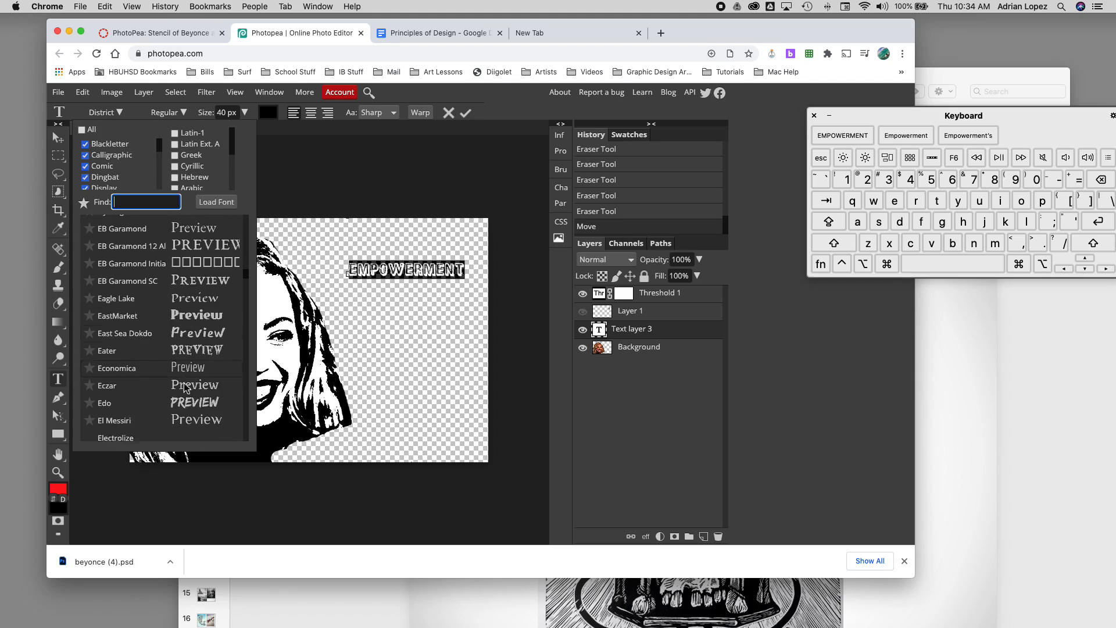
pyautogui.scroll(-4, 185, 387)
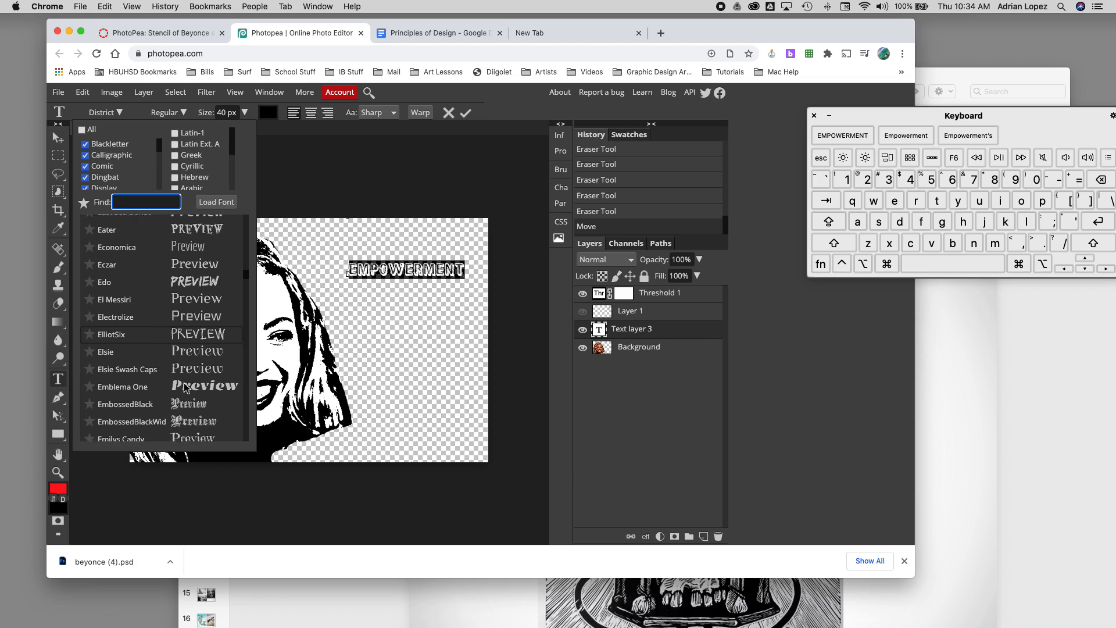
pyautogui.scroll(1, 184, 388)
pyautogui.click(182, 288)
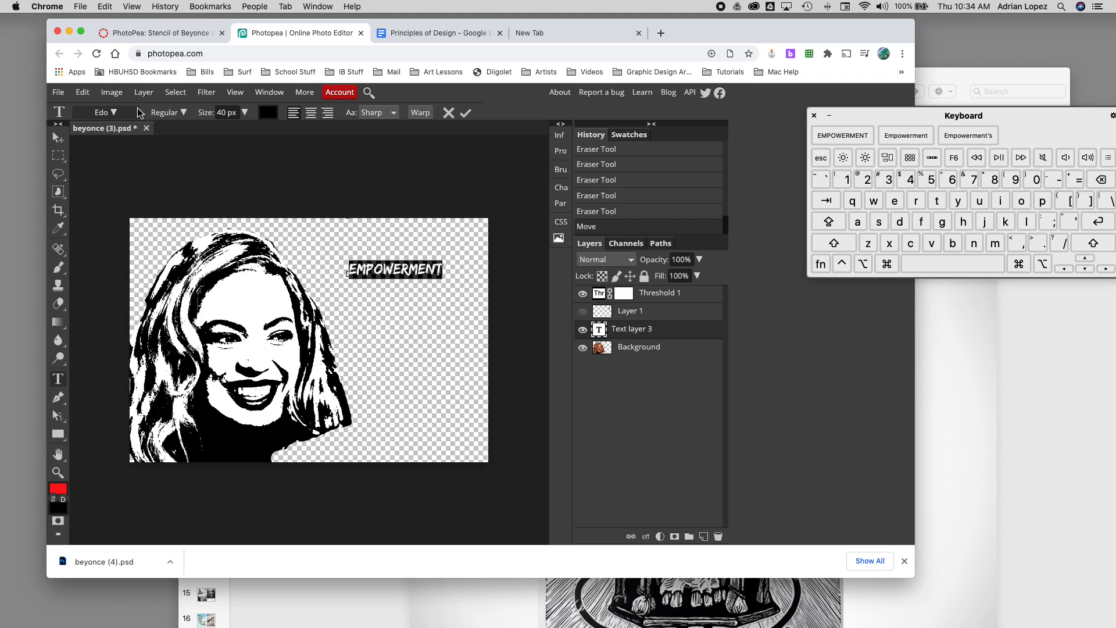
# - Enlarge the EMPOWERMENT text to a font size of 58 px and deselect the word
pyautogui.click(244, 113)
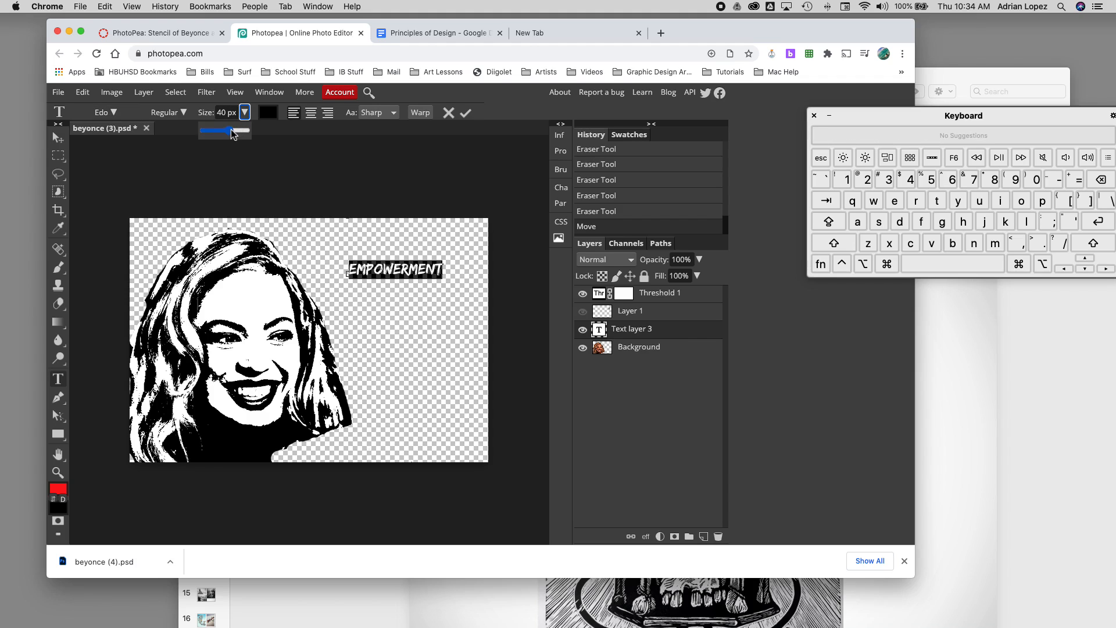
pyautogui.moveTo(230, 132); pyautogui.dragTo(234, 133)
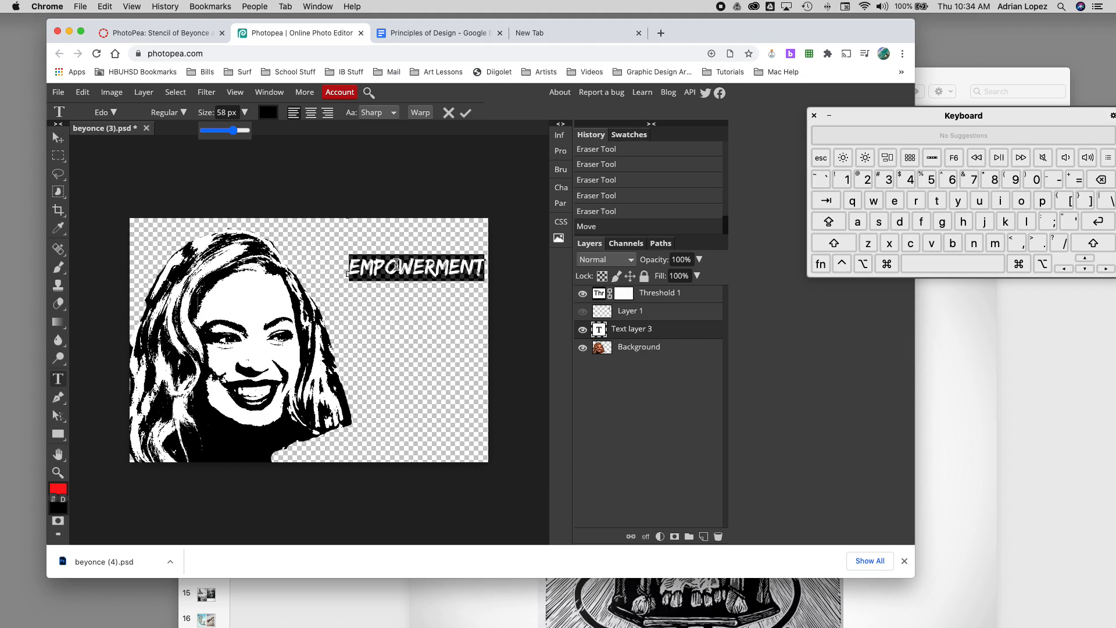
pyautogui.click(395, 264)
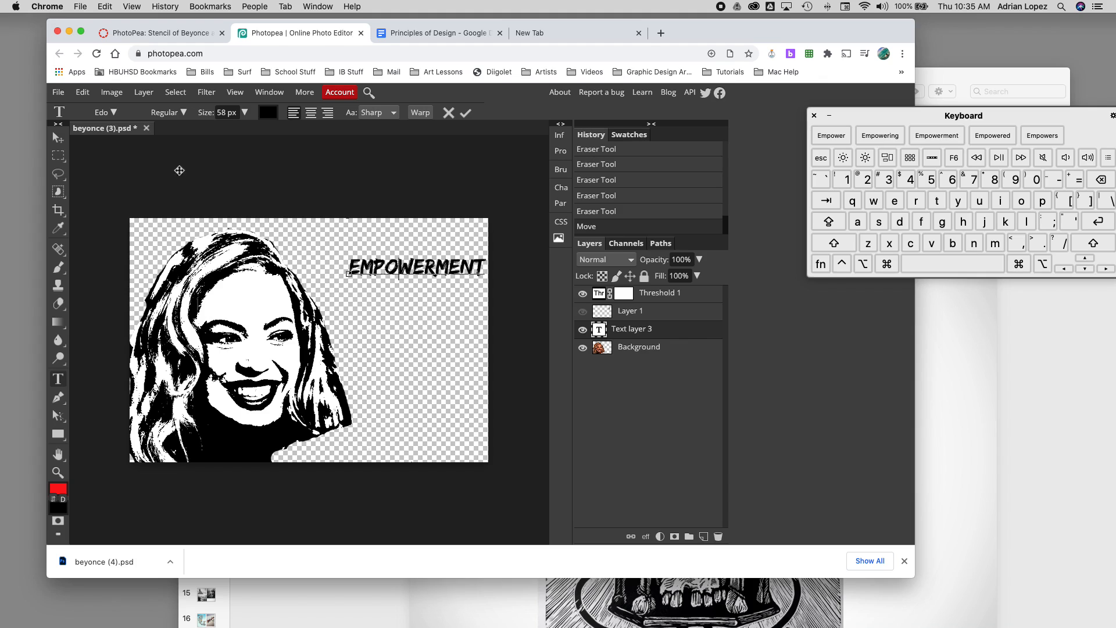
# - Free Transform the EMPOWERMENT text to about 110% width and 435% height, placing it in the empty area beside the top of the portrait
pyautogui.click(82, 92)
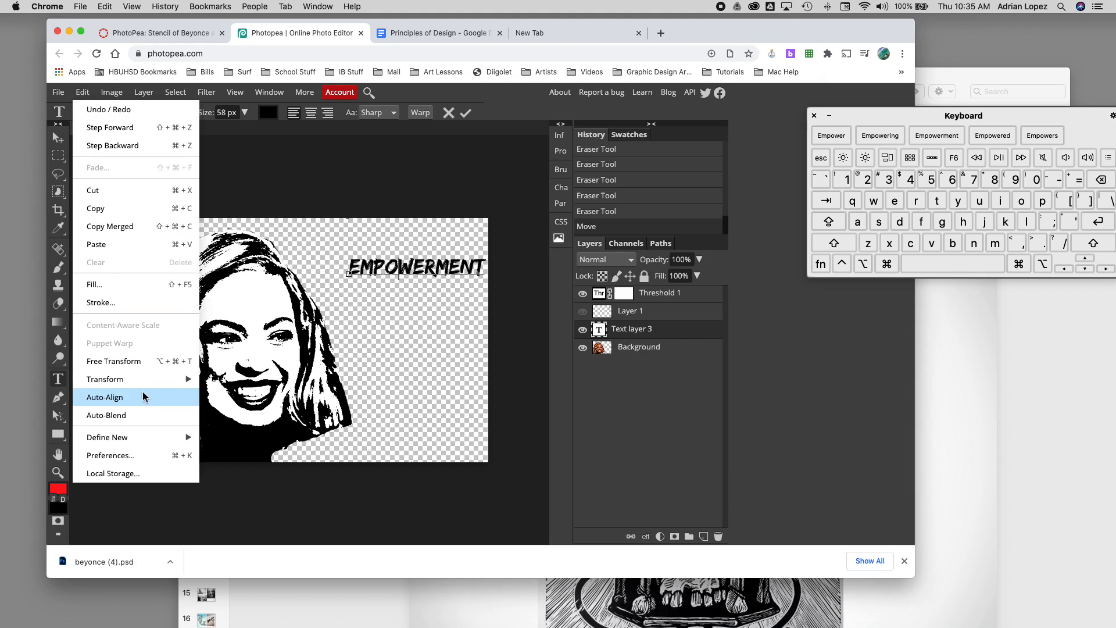
pyautogui.click(121, 361)
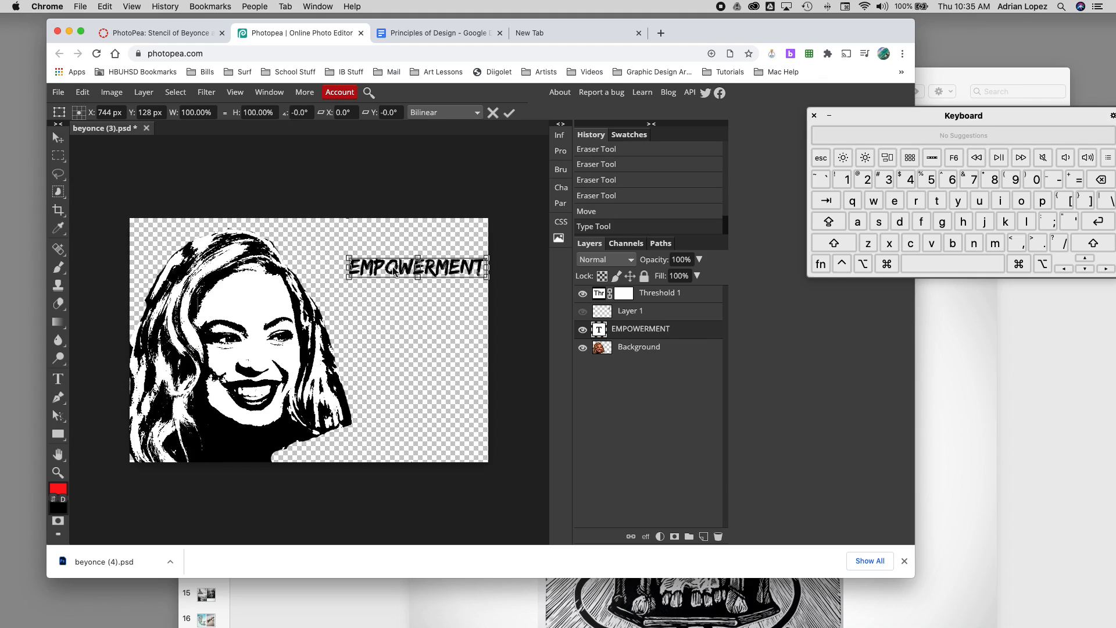
pyautogui.moveTo(393, 271)
pyautogui.mouseDown()
pyautogui.moveTo(365, 270)
pyautogui.moveTo(375, 270)
pyautogui.mouseUp()
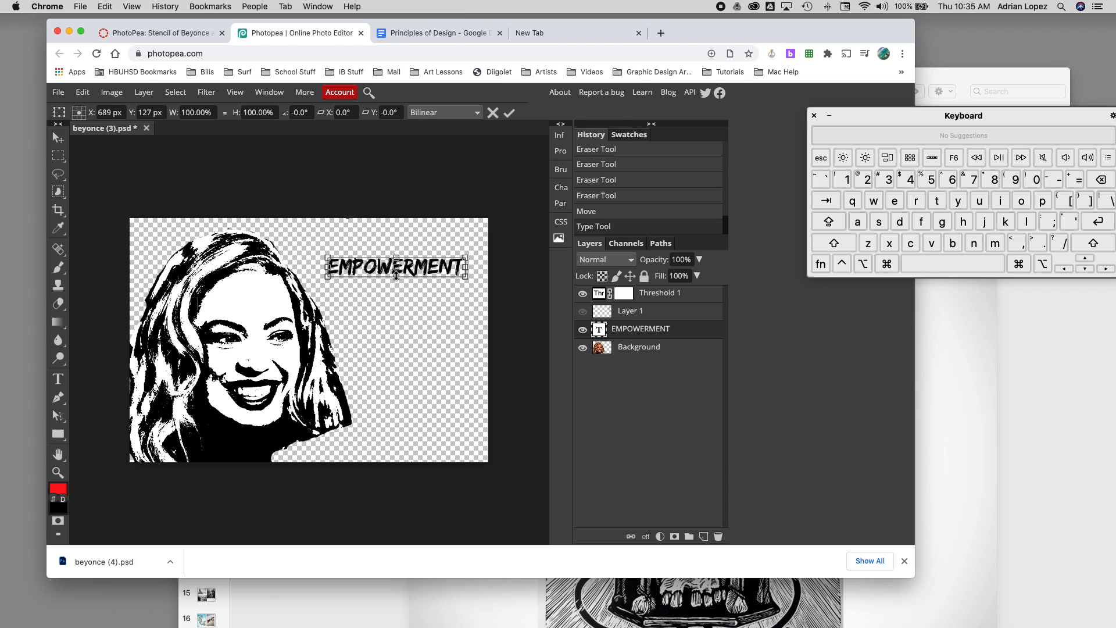
pyautogui.moveTo(396, 277); pyautogui.dragTo(480, 340)
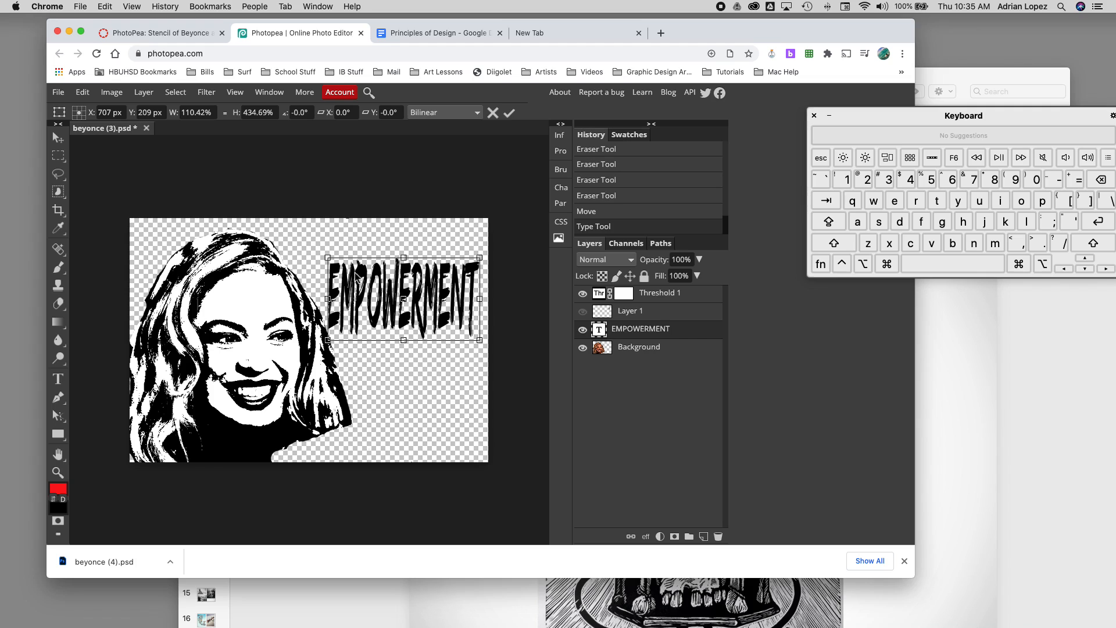
pyautogui.moveTo(358, 277); pyautogui.dragTo(354, 257)
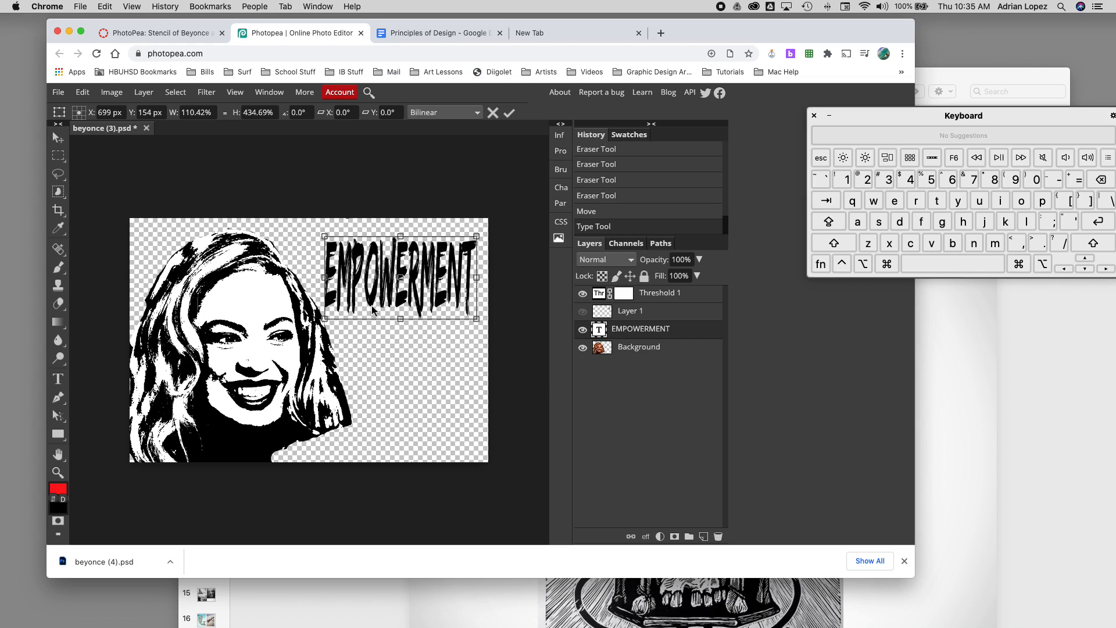
pyautogui.press('Return')
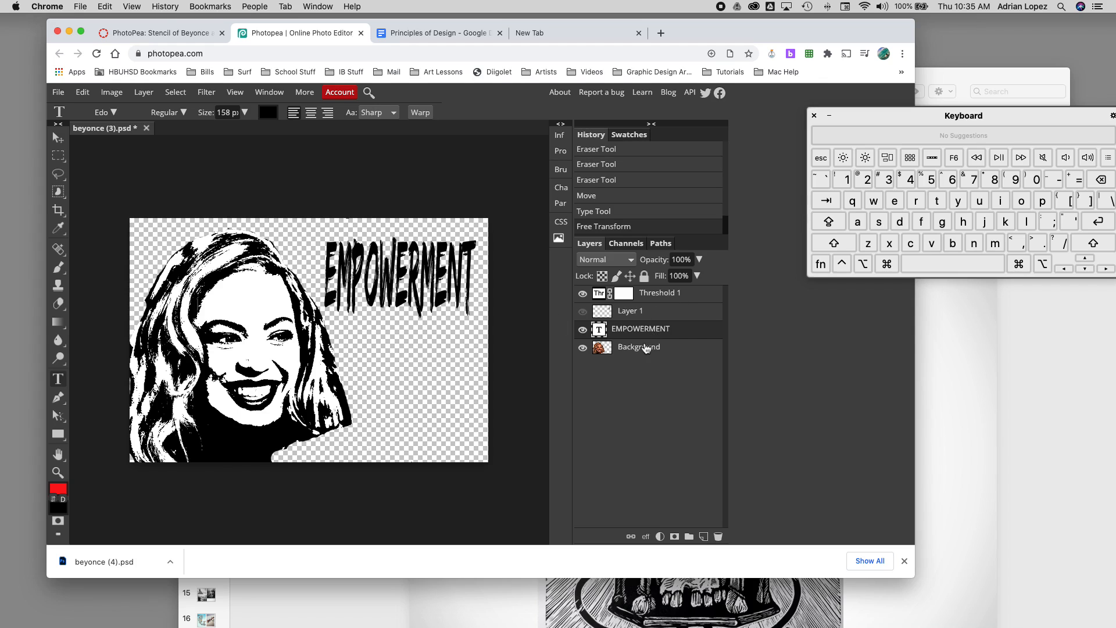
# - Show and hide Layer 1 to check its content, and reselect the EMPOWERMENT text layer
pyautogui.click(582, 312)
pyautogui.click(582, 312)
pyautogui.click(677, 314)
pyautogui.click(678, 334)
# - Select the whole word EMPOWERMENT and set its text color to bright magenta, hex ff00f1
pyautogui.doubleClick(388, 286)
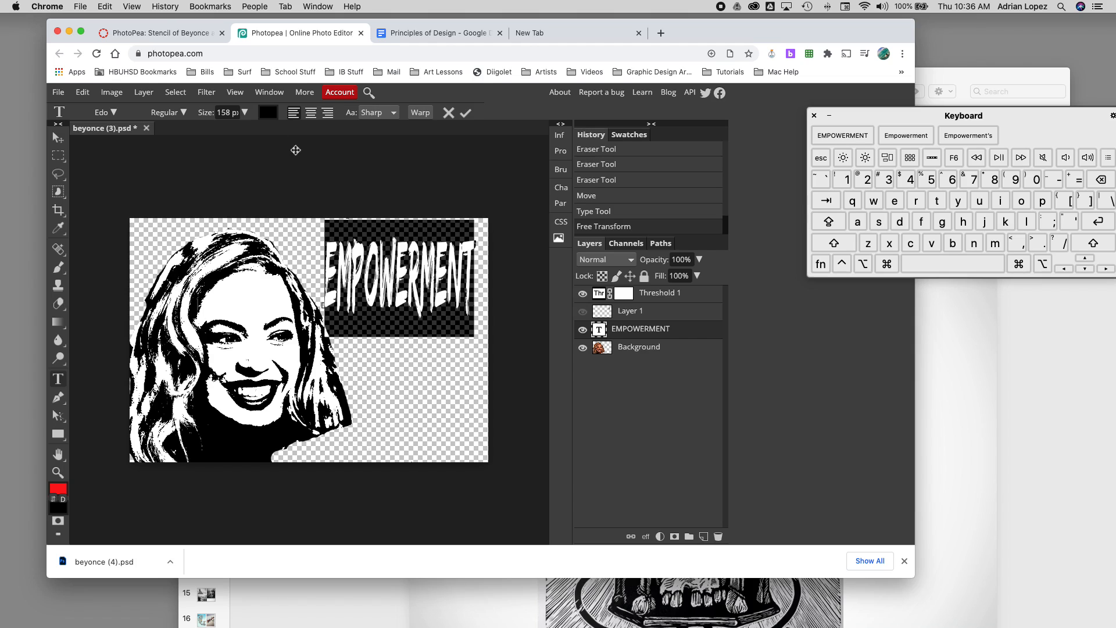
pyautogui.click(268, 114)
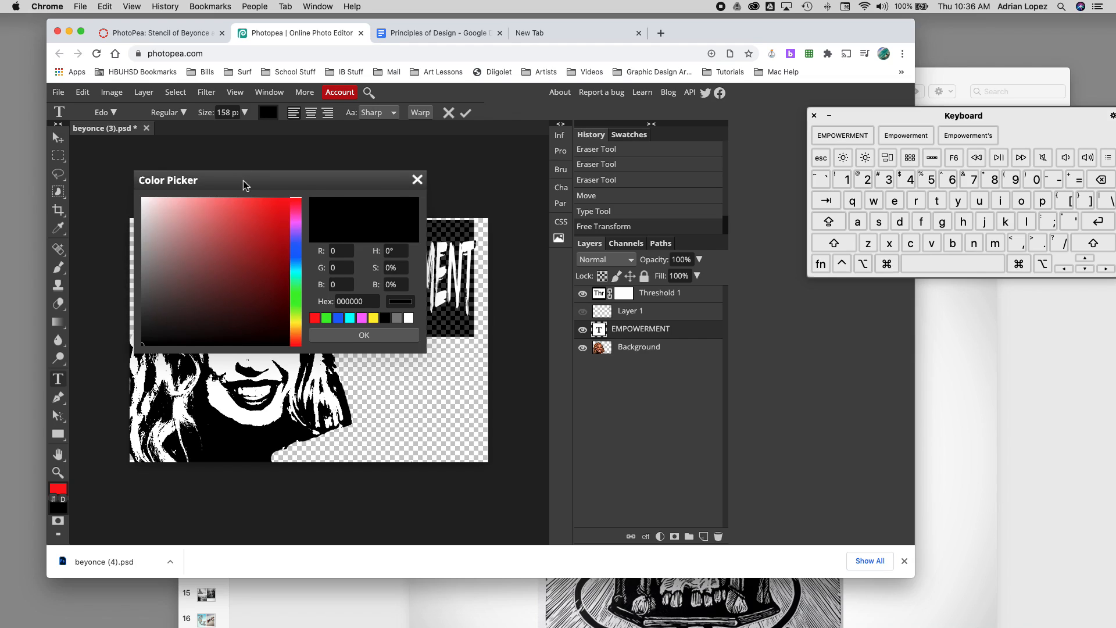
pyautogui.moveTo(243, 180); pyautogui.dragTo(255, 165)
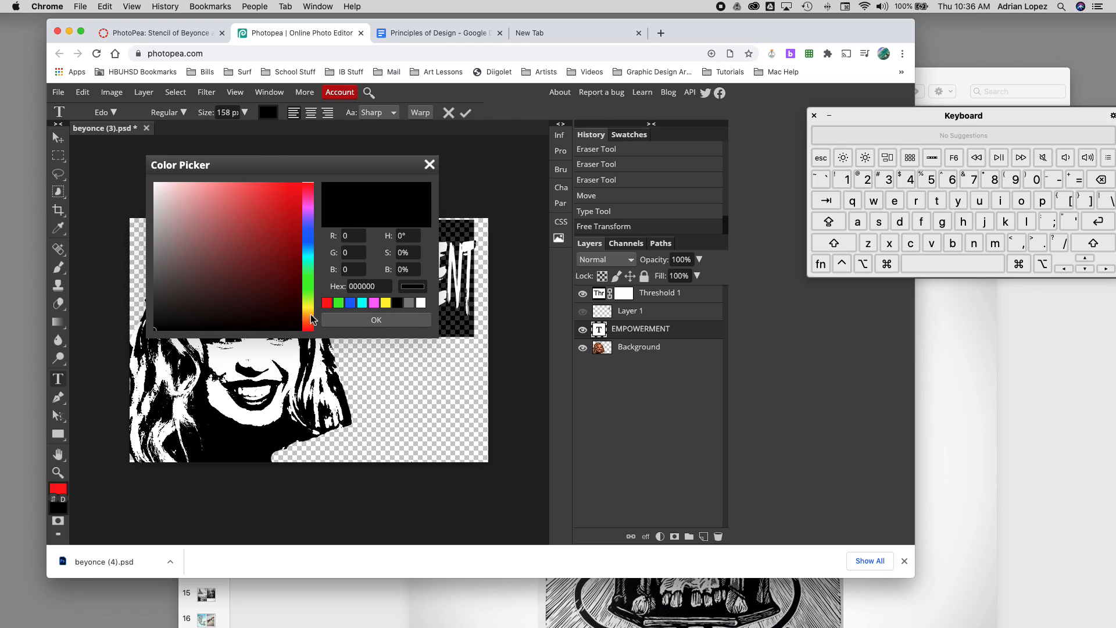
pyautogui.moveTo(311, 316); pyautogui.dragTo(309, 210)
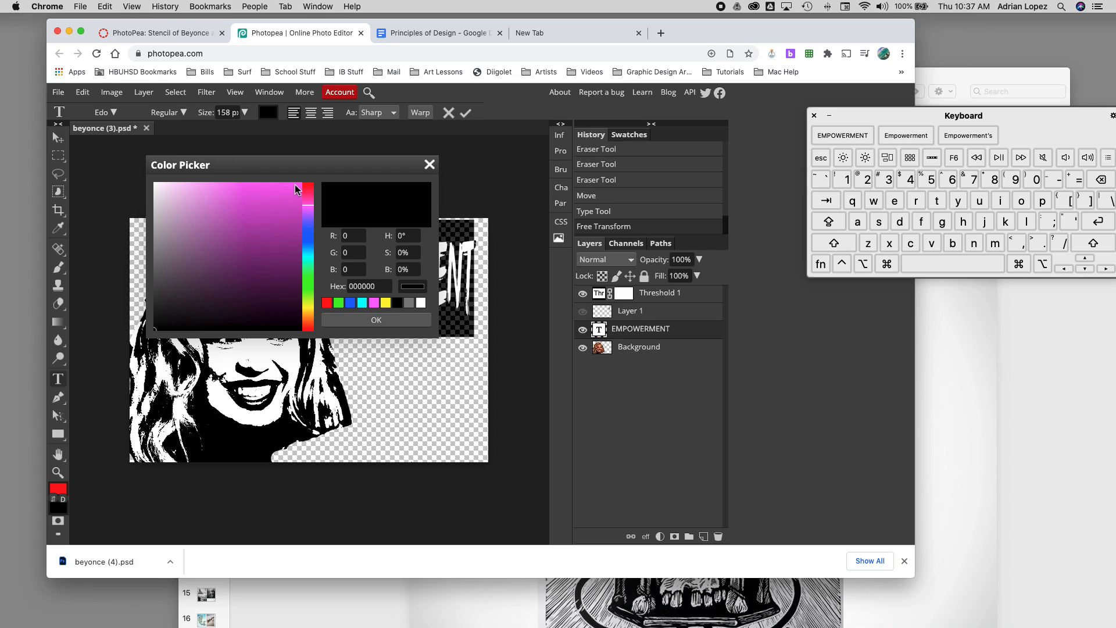
pyautogui.click(294, 185)
pyautogui.moveTo(295, 187); pyautogui.dragTo(304, 182)
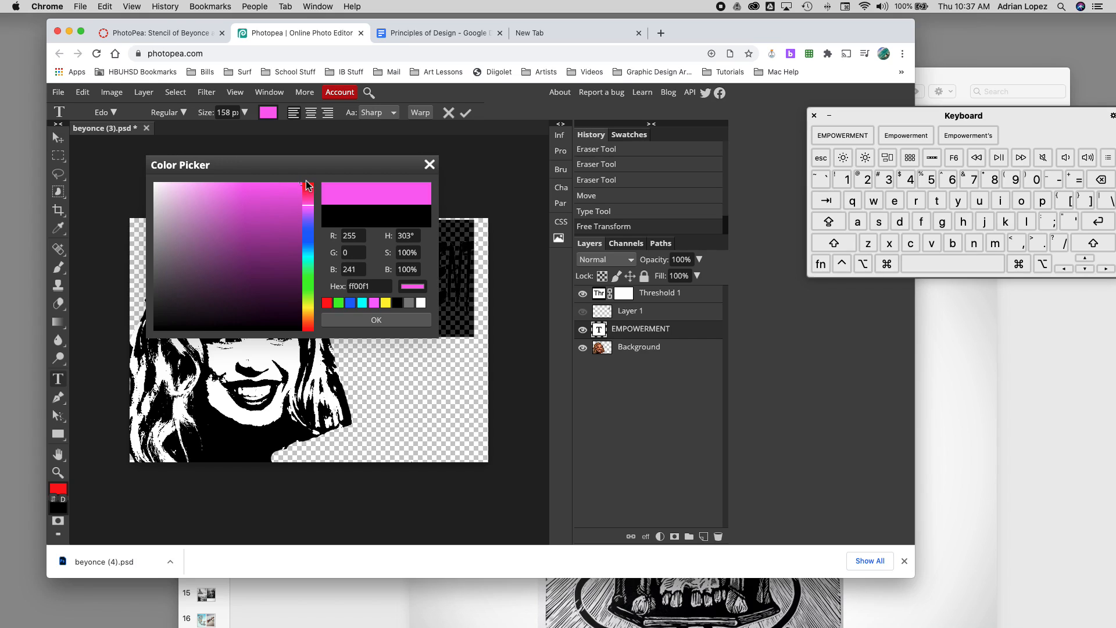
pyautogui.click(367, 323)
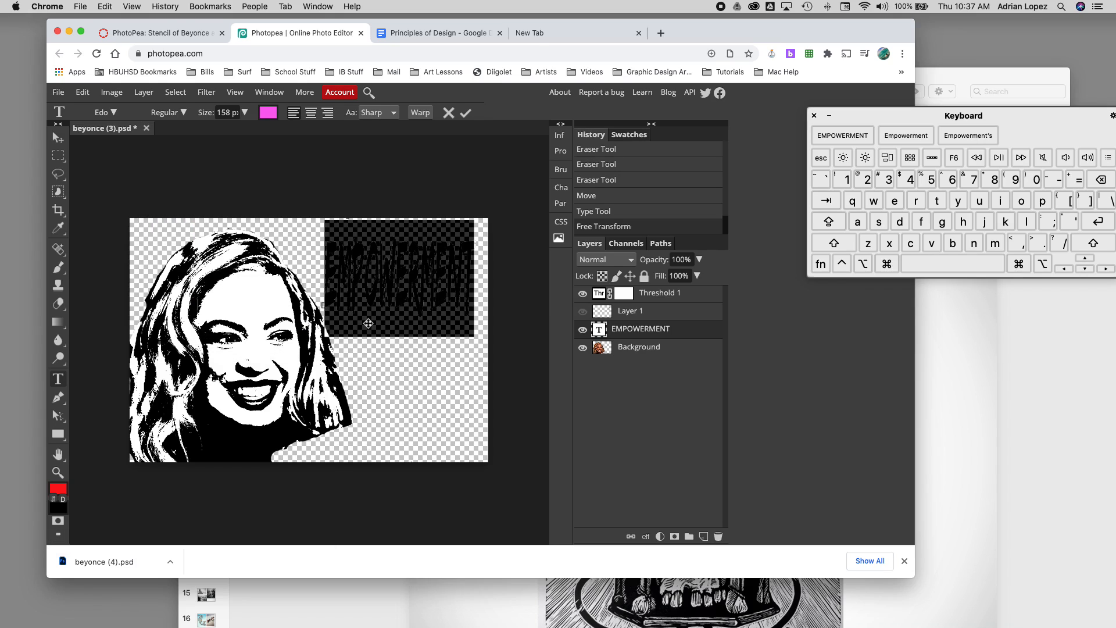
pyautogui.click(397, 284)
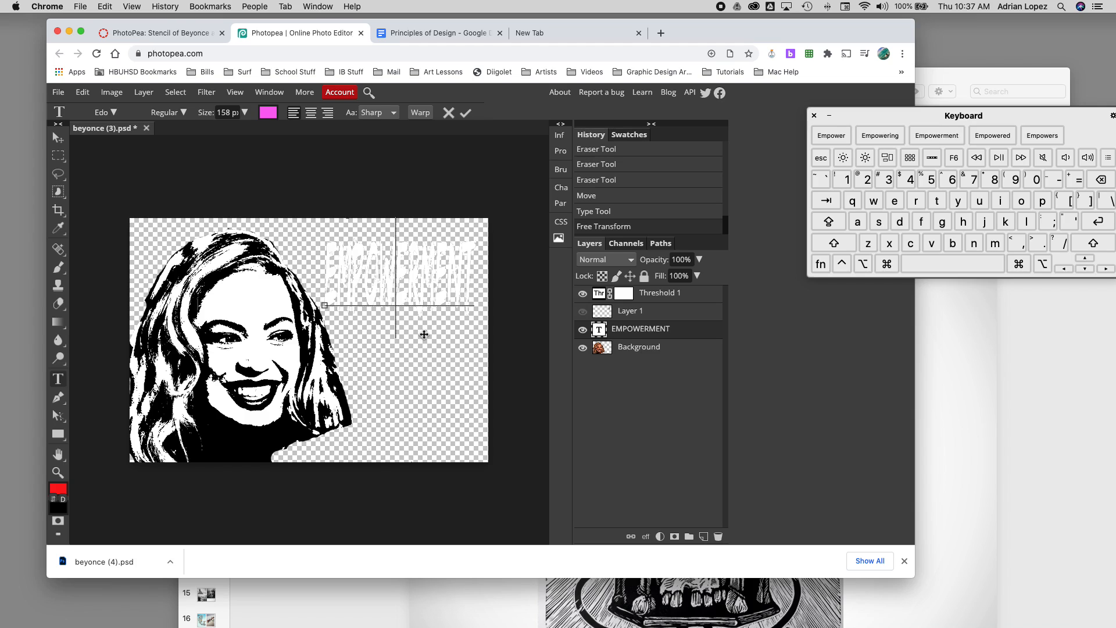
# - Bring the EMPOWERMENT layer above the Threshold 1 adjustment and shift the text slightly toward the portrait
pyautogui.click(58, 140)
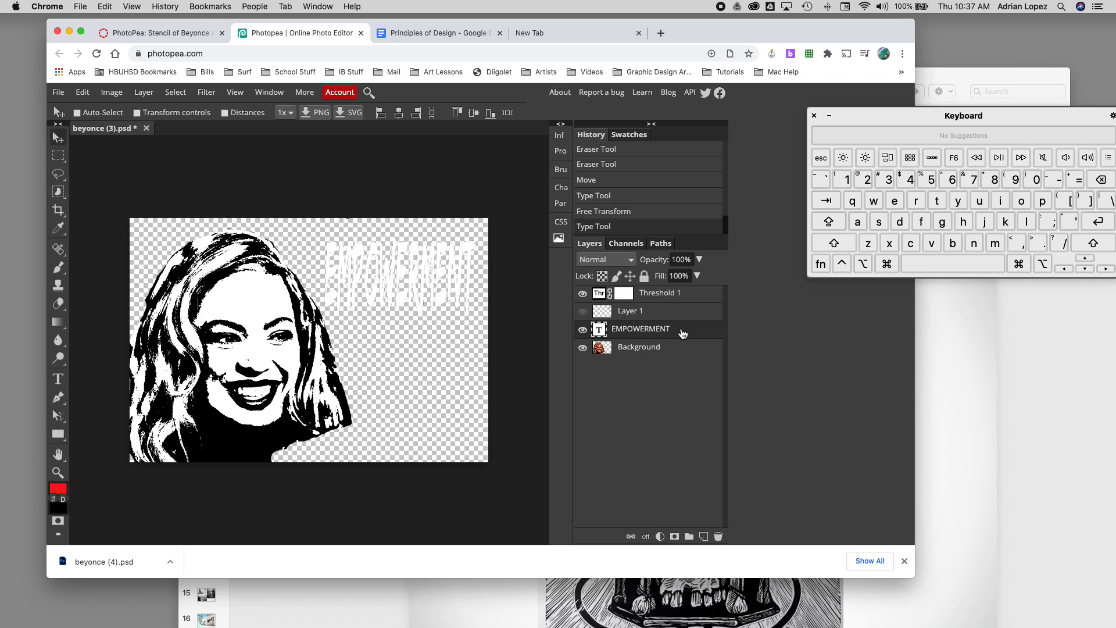
pyautogui.moveTo(683, 332); pyautogui.dragTo(683, 291)
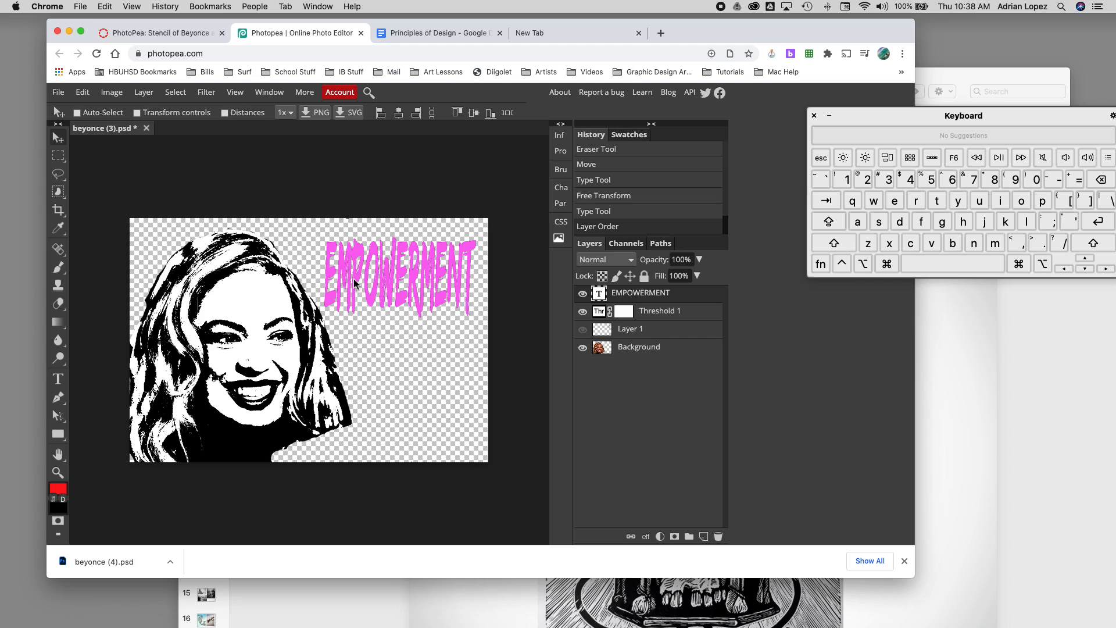
pyautogui.moveTo(353, 278)
pyautogui.mouseDown()
pyautogui.moveTo(339, 294)
pyautogui.moveTo(196, 338)
pyautogui.moveTo(356, 266)
pyautogui.moveTo(343, 277)
pyautogui.mouseUp()
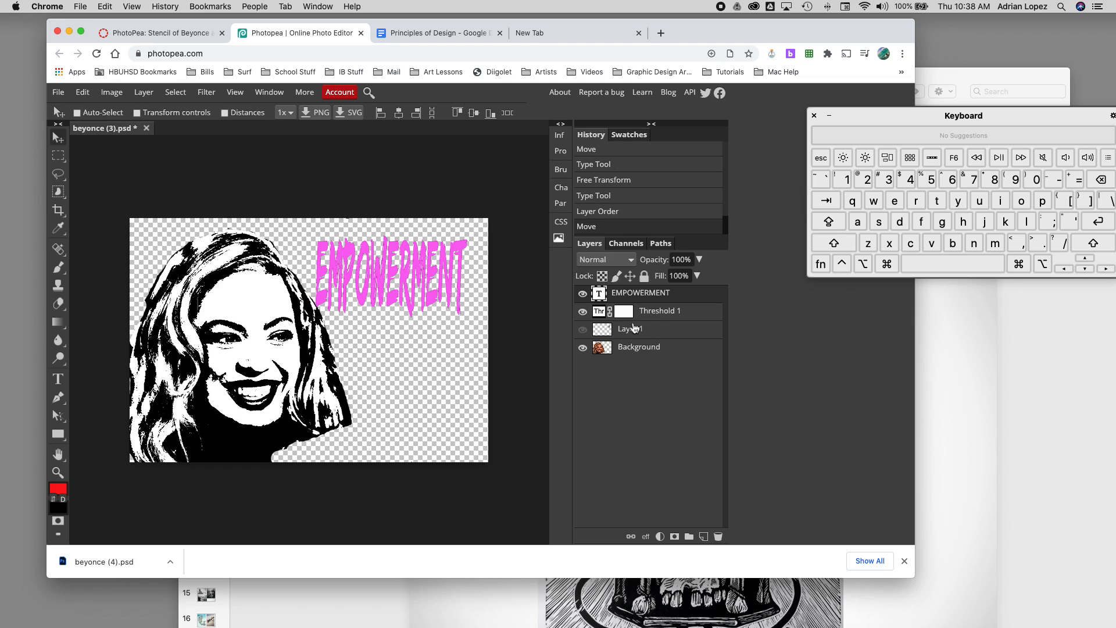
# - Delete the EMPOWERMENT text layer and set the Type tool's color to black
pyautogui.press('BackSpace')
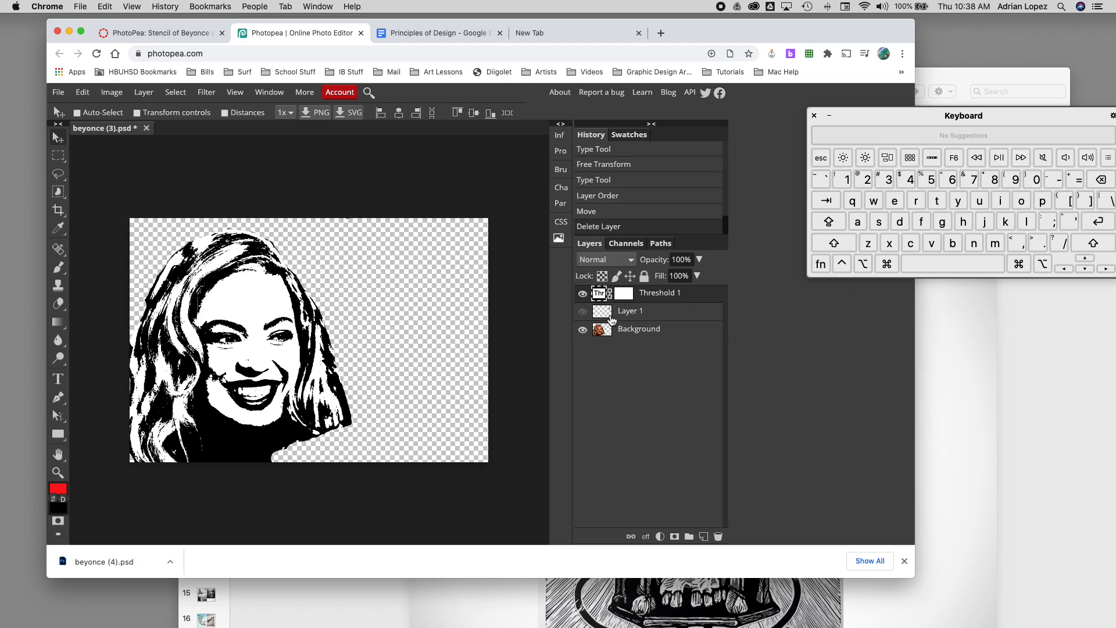
pyautogui.click(58, 381)
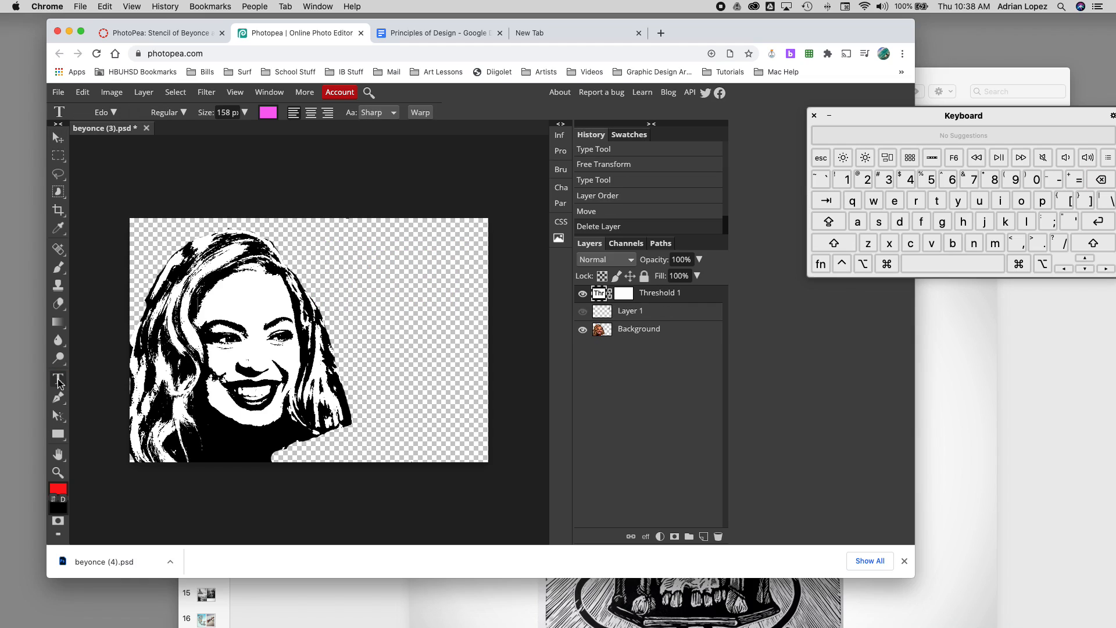
pyautogui.click(268, 113)
pyautogui.moveTo(160, 328); pyautogui.dragTo(158, 340)
pyautogui.click(343, 321)
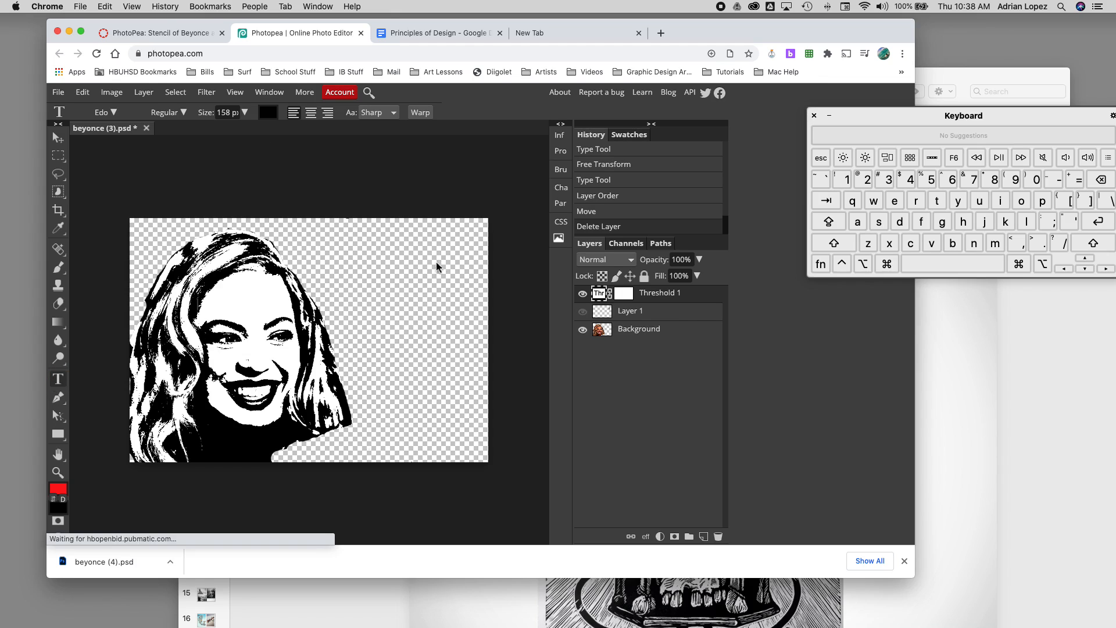
# - Add new text EMPOWERMENT in black Edo at 158 px, starting beside the upper right of the portrait's hair
pyautogui.click(327, 272)
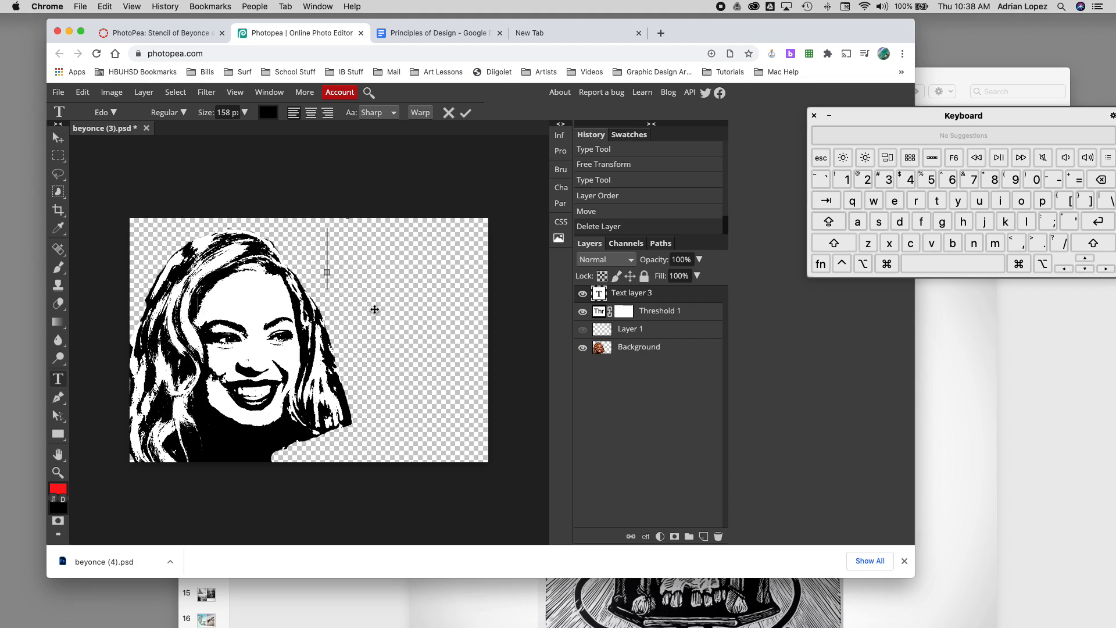
pyautogui.write('EMPOWE')
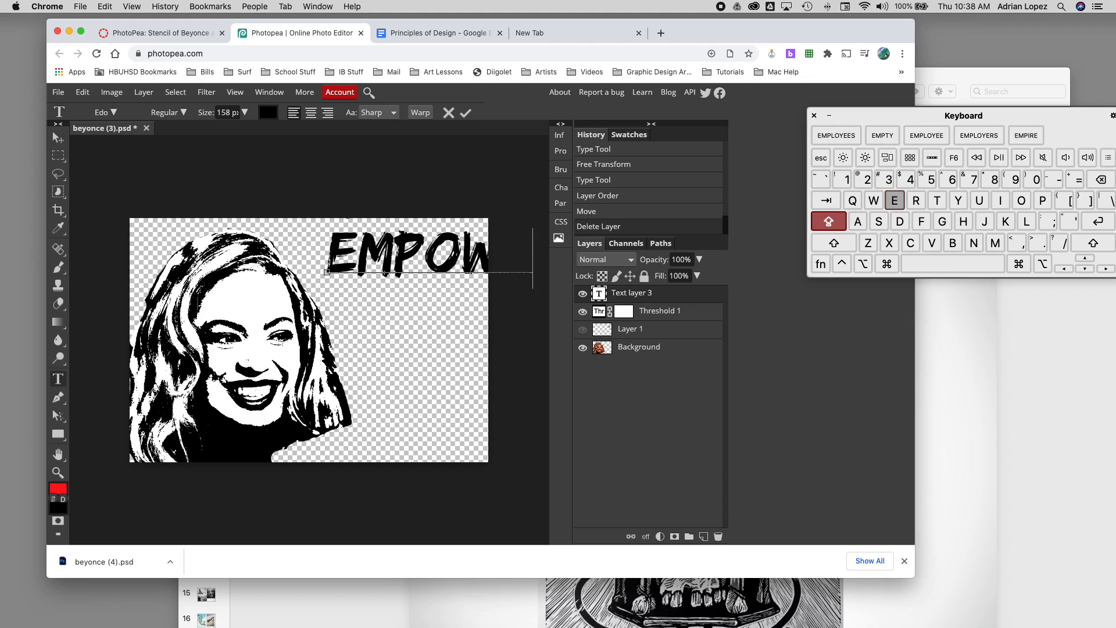
pyautogui.write('RMENT')
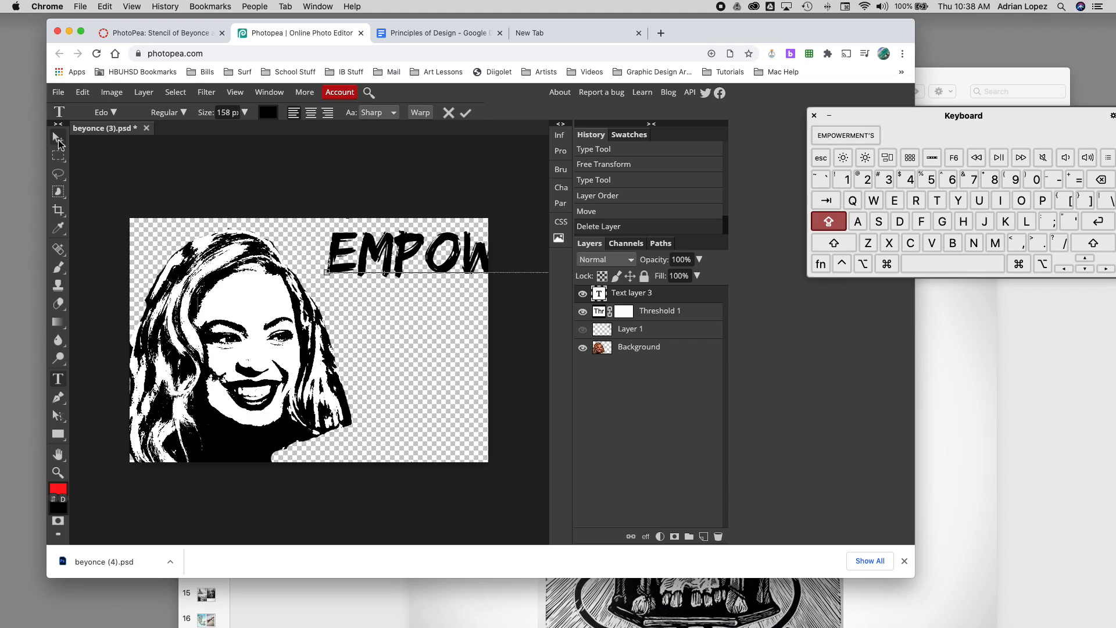
# - Move the EMPOWERMENT text left and slightly down so that it spans the canvas across the top of the portrait
pyautogui.click(58, 140)
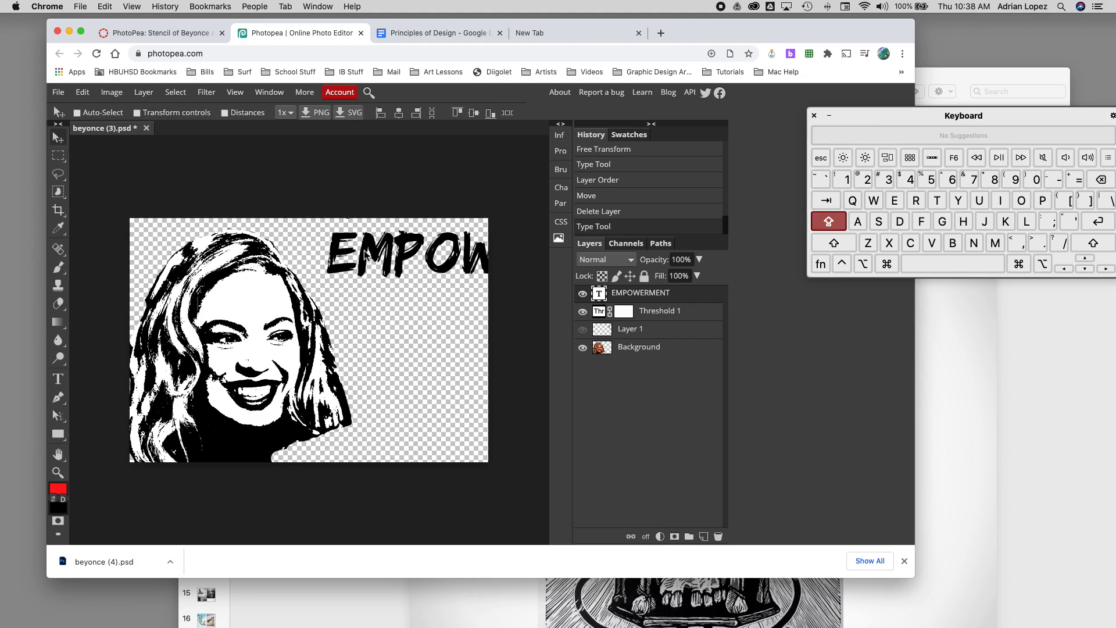
pyautogui.moveTo(367, 255); pyautogui.dragTo(181, 260)
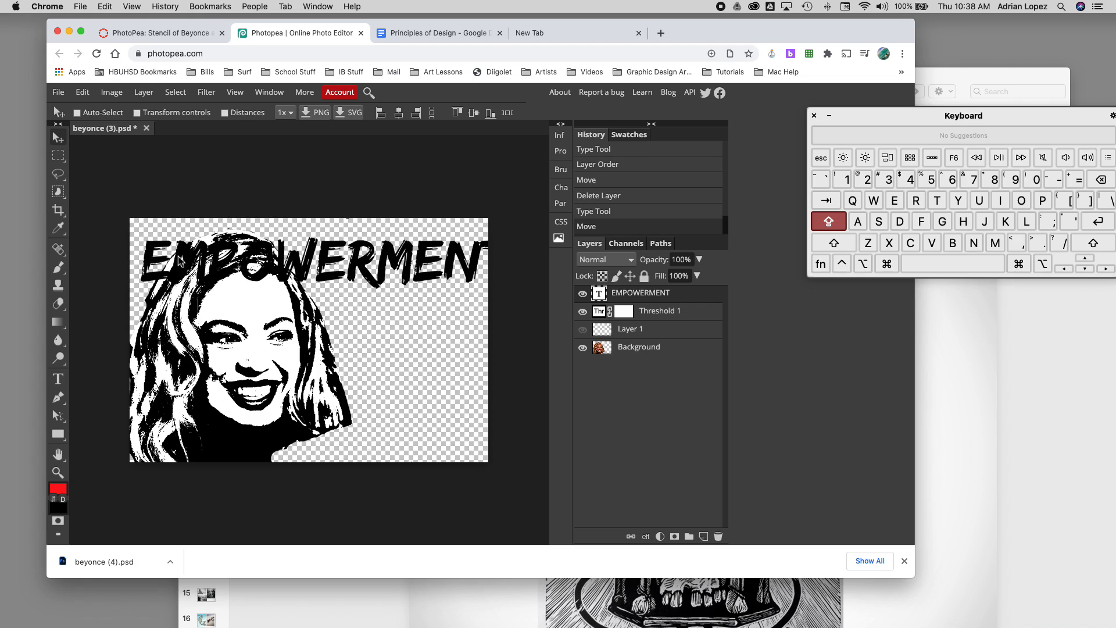
pyautogui.moveTo(359, 271)
pyautogui.mouseDown()
pyautogui.moveTo(355, 330)
pyautogui.moveTo(352, 278)
pyautogui.mouseUp()
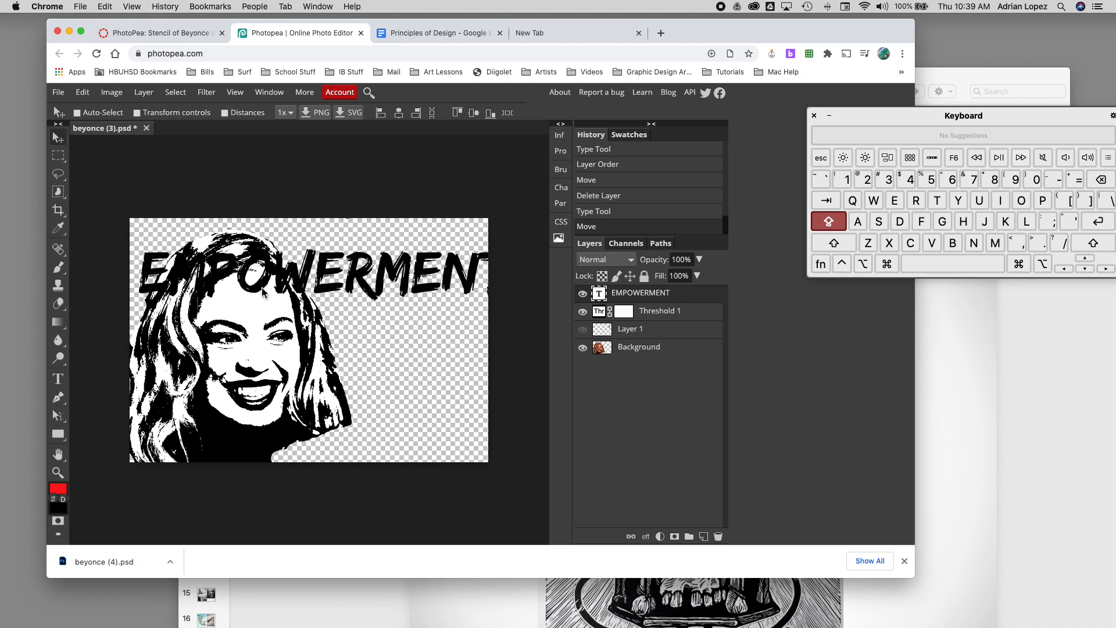
# - Recolor all of the EMPOWERMENT text from black to bright magenta, hex f100ff, and commit the text edit
pyautogui.click(57, 378)
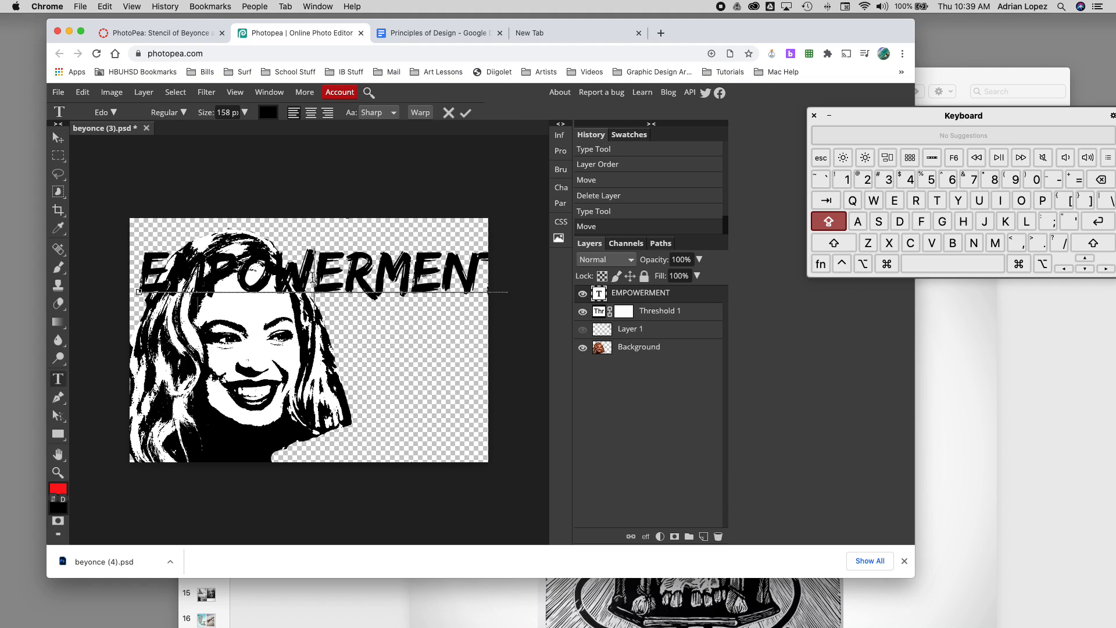
pyautogui.doubleClick(313, 278)
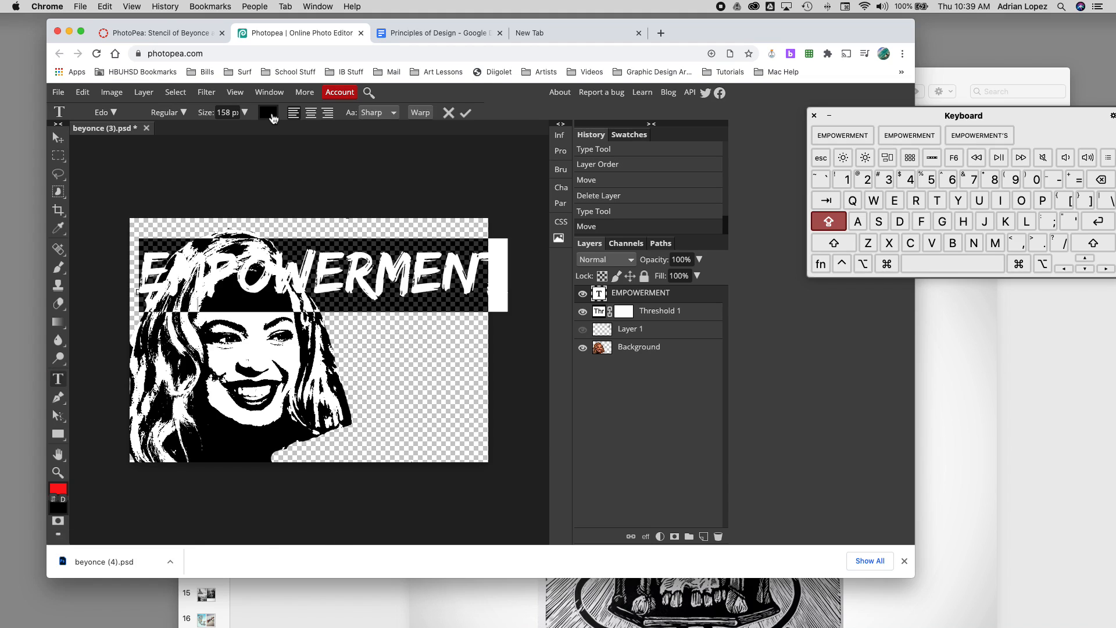
pyautogui.click(268, 113)
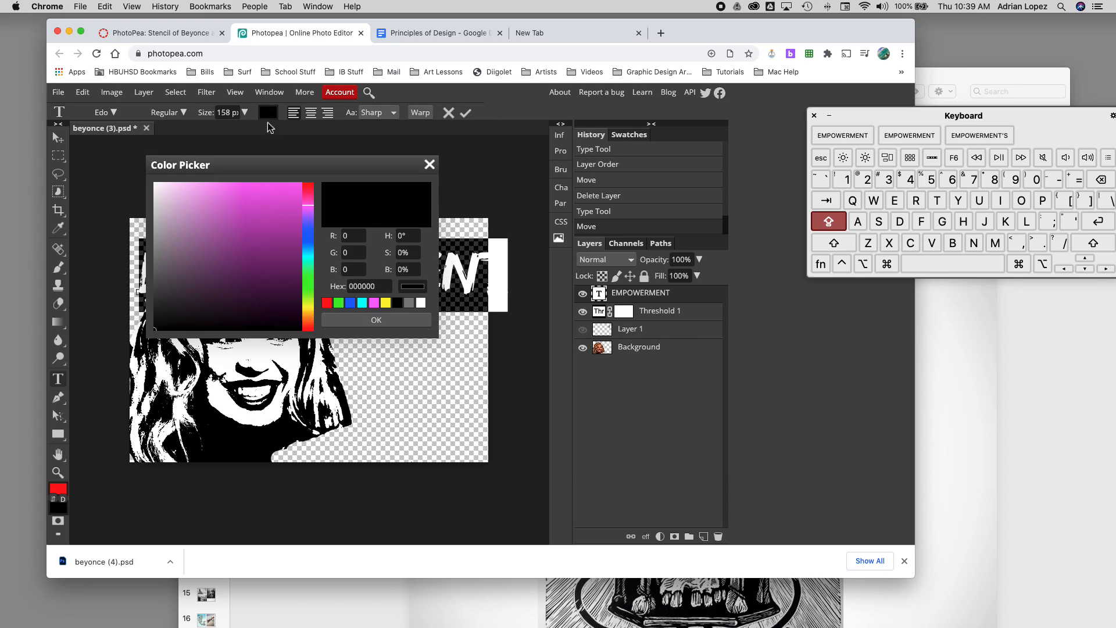
pyautogui.click(306, 207)
pyautogui.moveTo(299, 187); pyautogui.dragTo(316, 173)
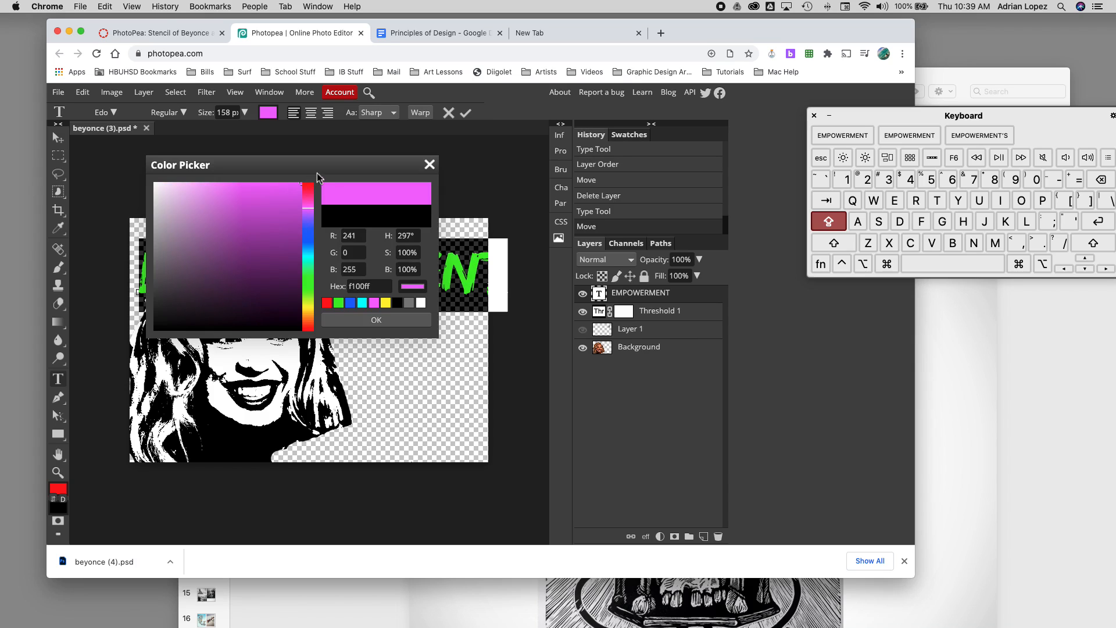
pyautogui.click(392, 320)
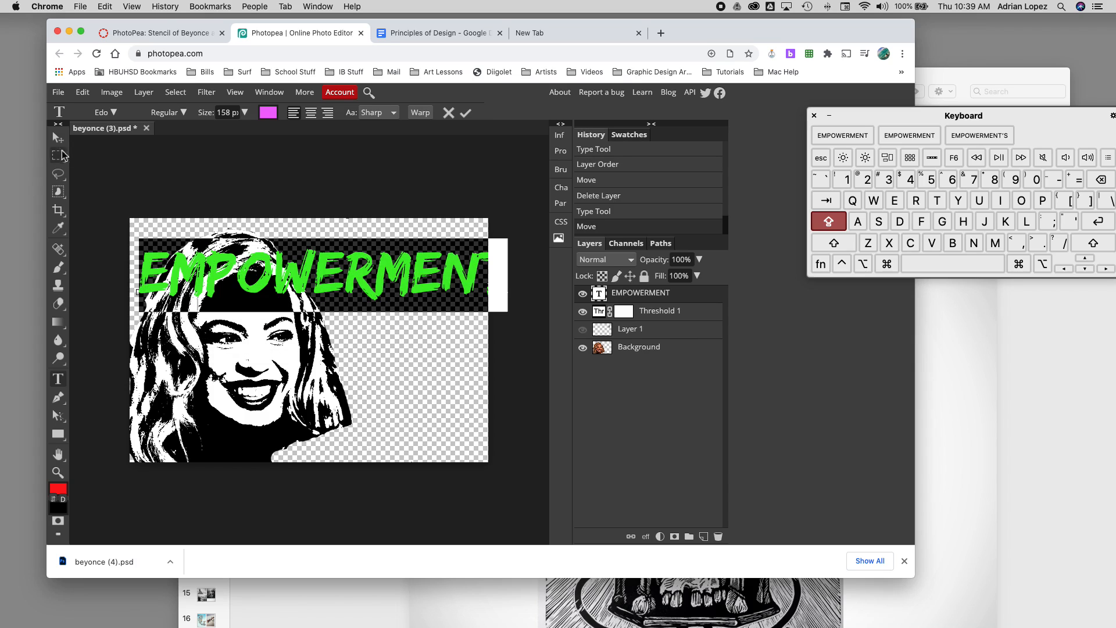
pyautogui.click(57, 139)
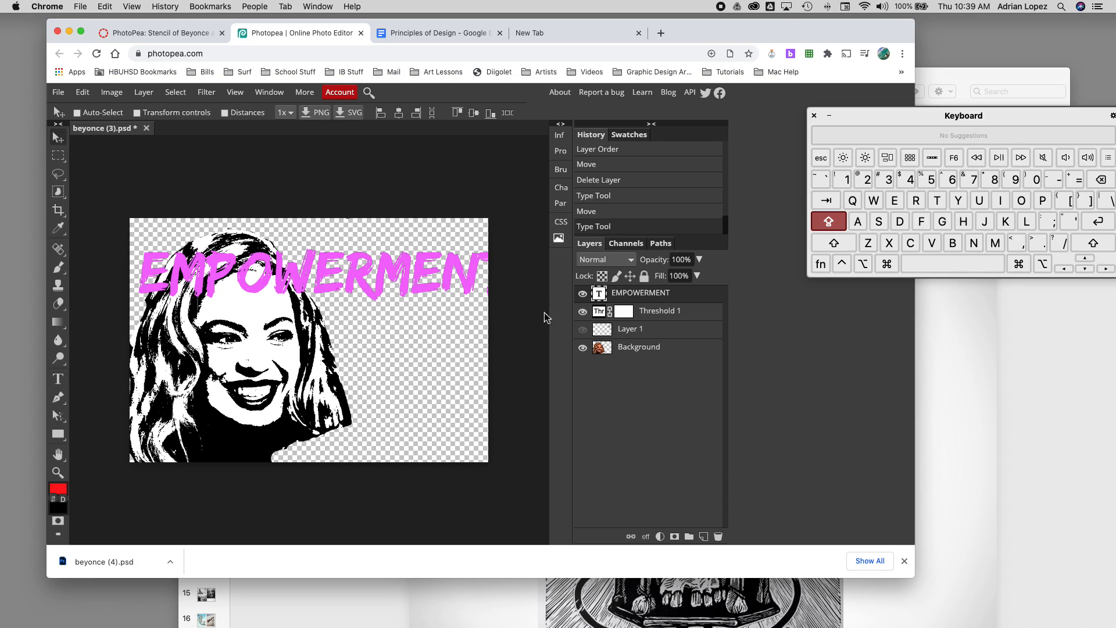
# - Rearrange the layer stack so that EMPOWERMENT lies directly above Threshold 1 and below Layer 1, with the EMPOWERMENT layer selected
pyautogui.moveTo(640, 295); pyautogui.dragTo(646, 343)
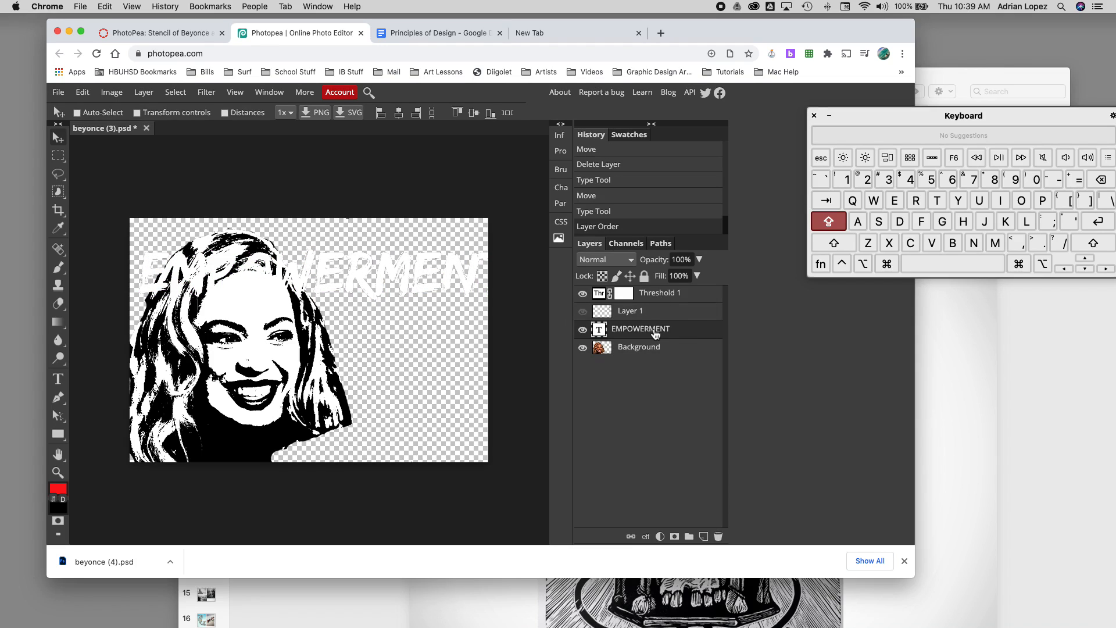
pyautogui.moveTo(655, 332)
pyautogui.mouseDown()
pyautogui.moveTo(653, 279)
pyautogui.moveTo(656, 342)
pyautogui.mouseUp()
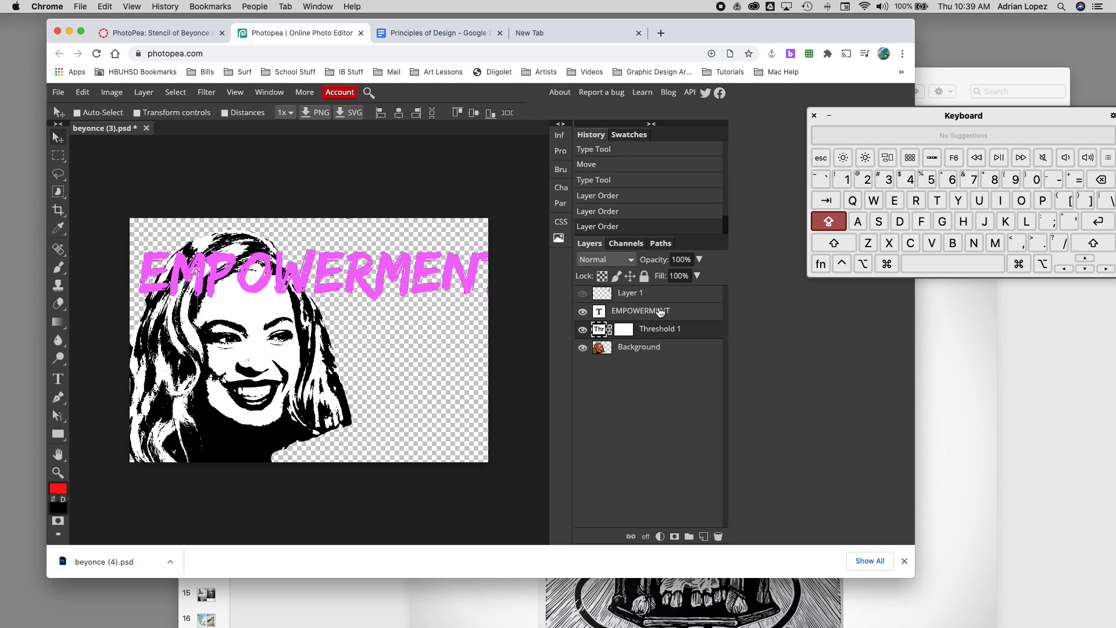
pyautogui.click(660, 312)
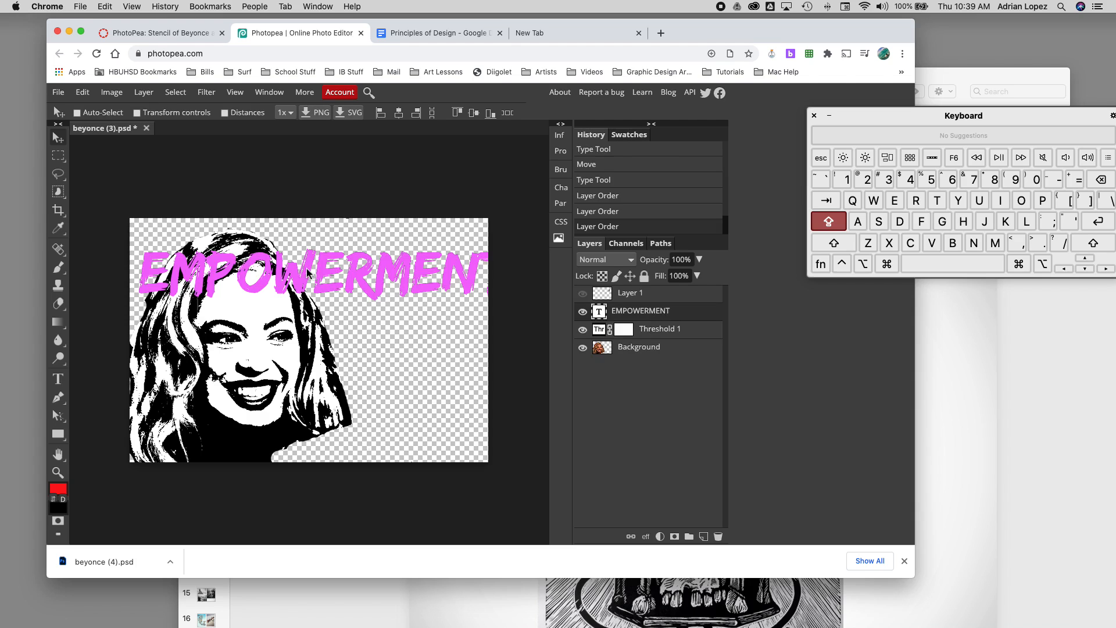
# - Free Transform the EMPOWERMENT text to about 52% width and 125% height, placing it across the area to the right of the portrait's forehead
pyautogui.moveTo(308, 273)
pyautogui.mouseDown()
pyautogui.moveTo(293, 265)
pyautogui.moveTo(303, 267)
pyautogui.mouseUp()
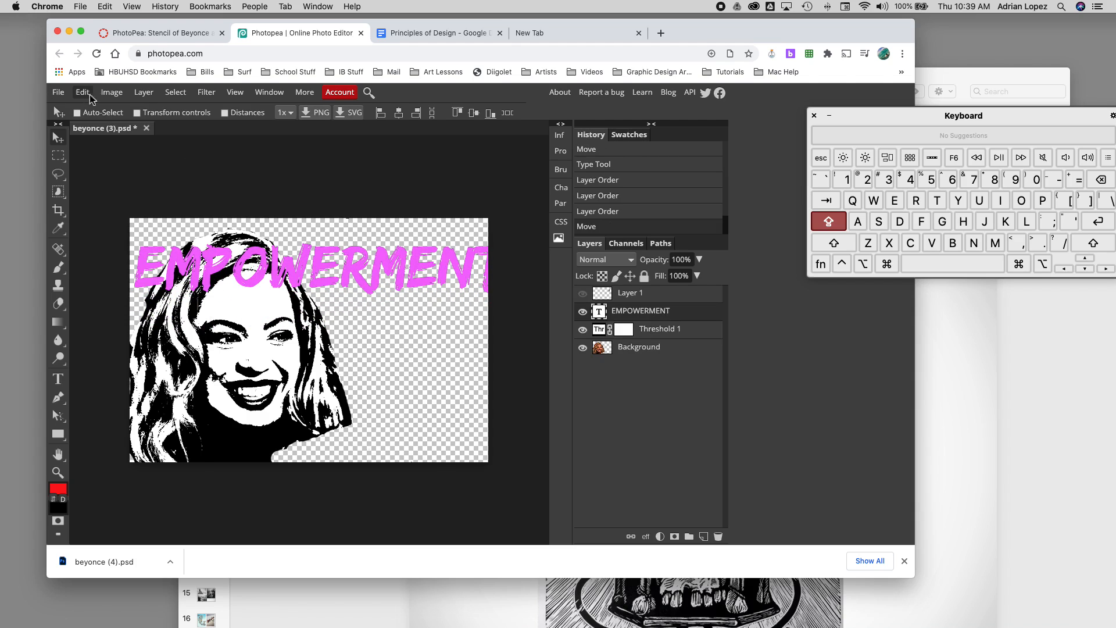
pyautogui.click(90, 94)
pyautogui.click(123, 362)
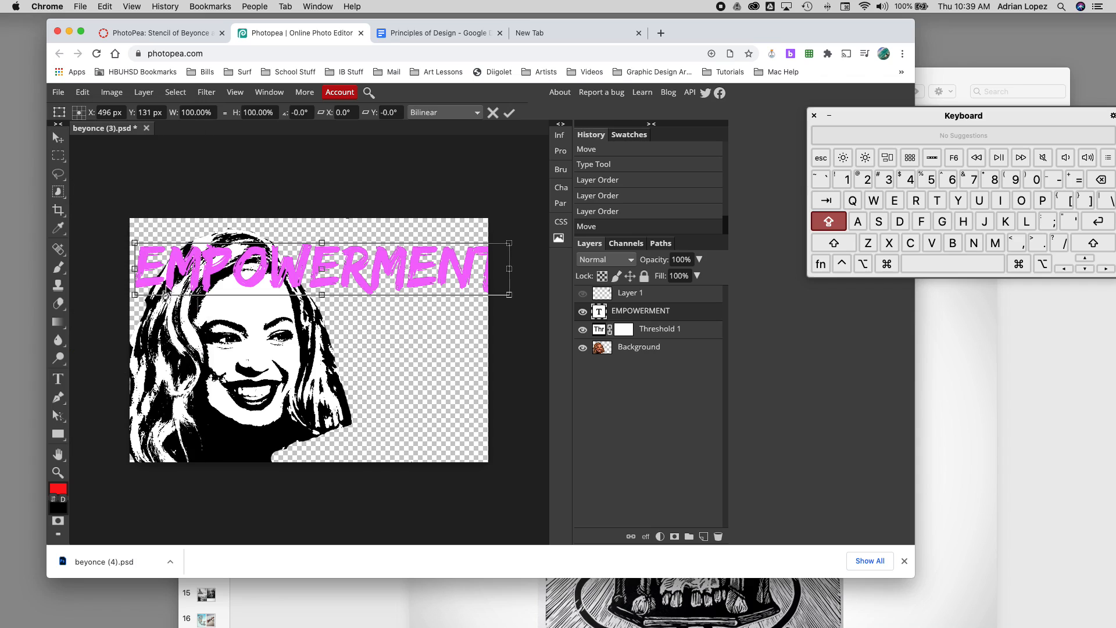
pyautogui.moveTo(135, 294); pyautogui.dragTo(298, 311)
pyautogui.moveTo(385, 287); pyautogui.dragTo(362, 274)
pyautogui.moveTo(492, 308); pyautogui.dragTo(430, 283)
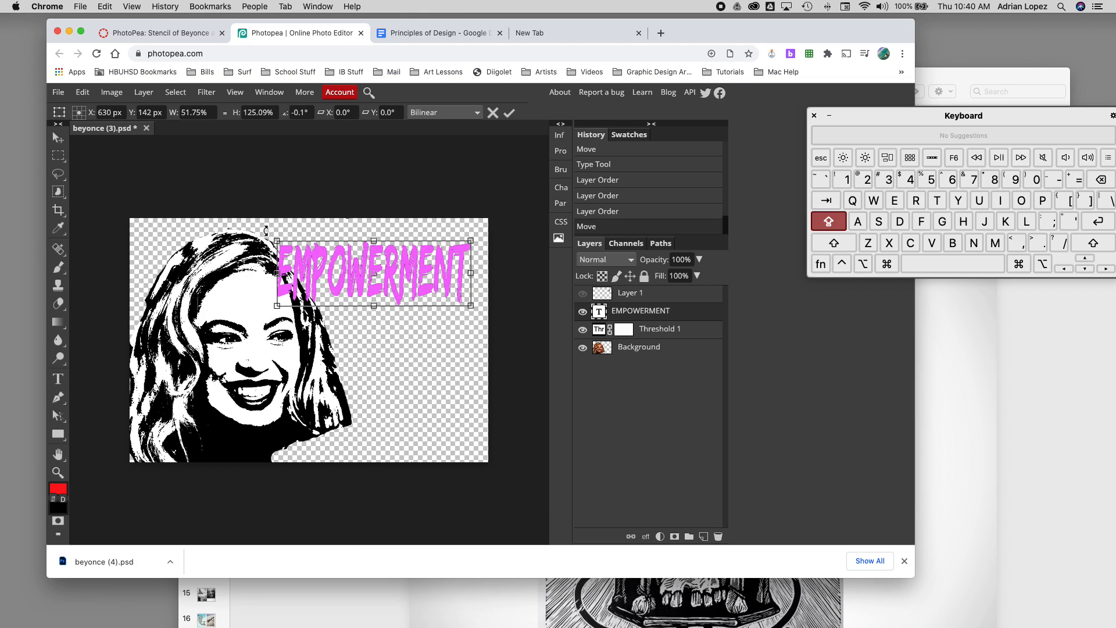
# - Rotate the EMPOWERMENT text about 22° clockwise, scale it to about 47.5% width and 119.5% height, and fit it into the canvas's upper right corner
pyautogui.moveTo(266, 232); pyautogui.dragTo(266, 238)
pyautogui.moveTo(371, 344); pyautogui.dragTo(354, 302)
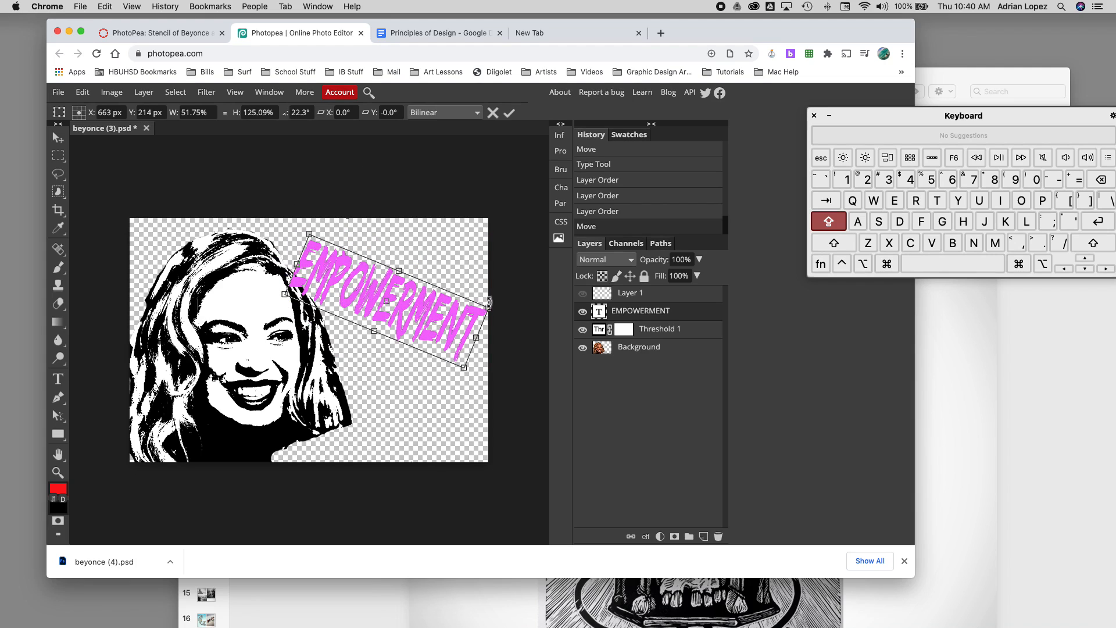
pyautogui.moveTo(489, 308); pyautogui.dragTo(473, 303)
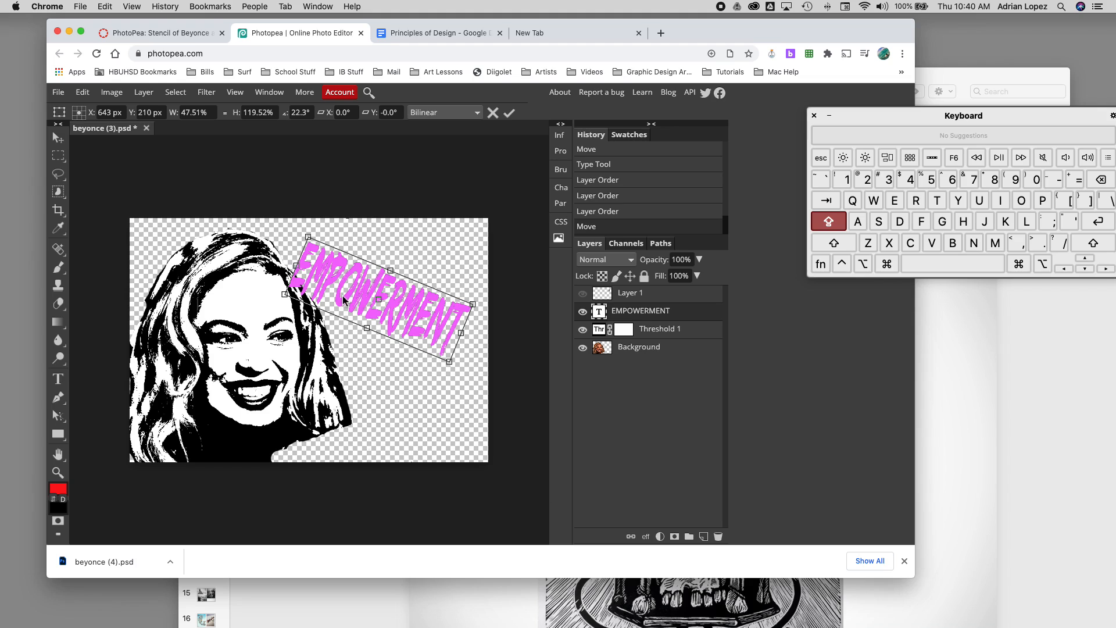
pyautogui.moveTo(343, 298); pyautogui.dragTo(358, 286)
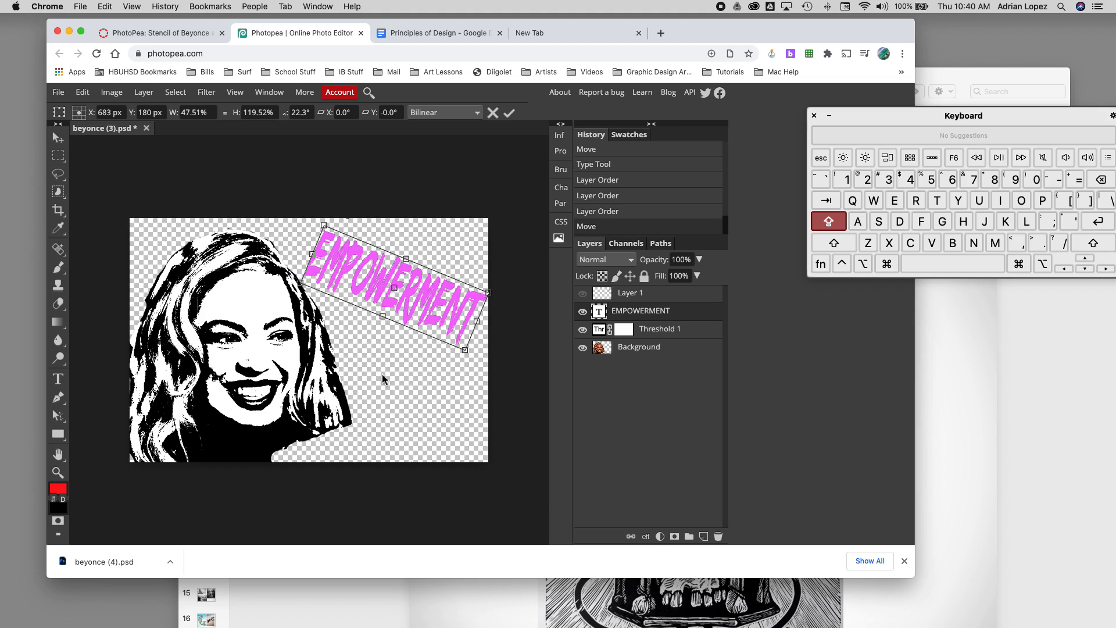
pyautogui.press('Return')
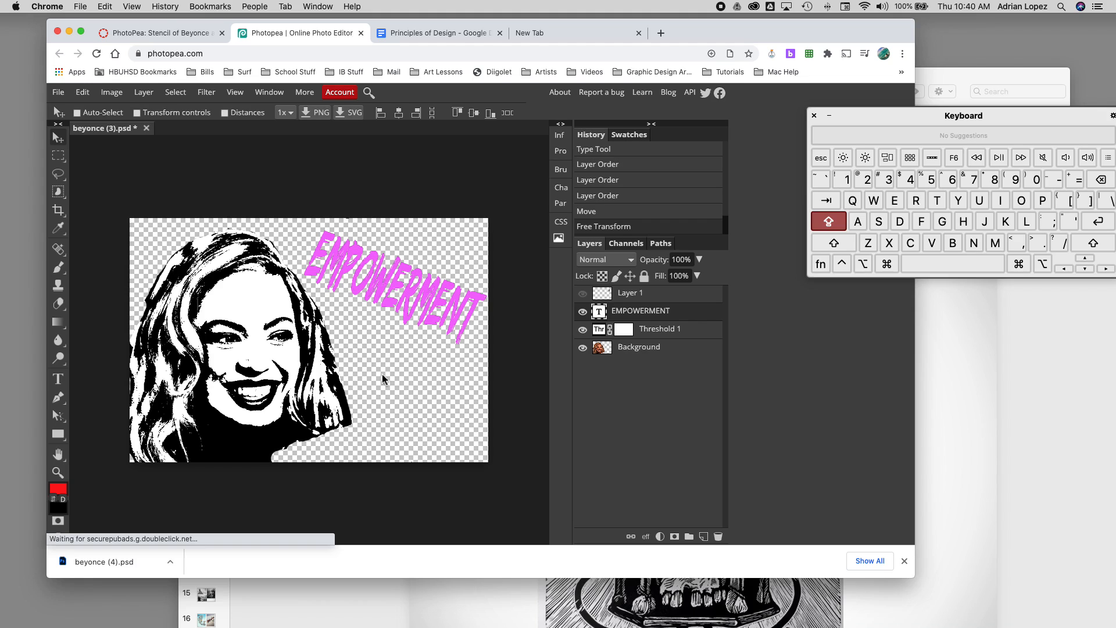
# - Turn off caps lock and open the list of export formats for the poster
pyautogui.press('capslock')
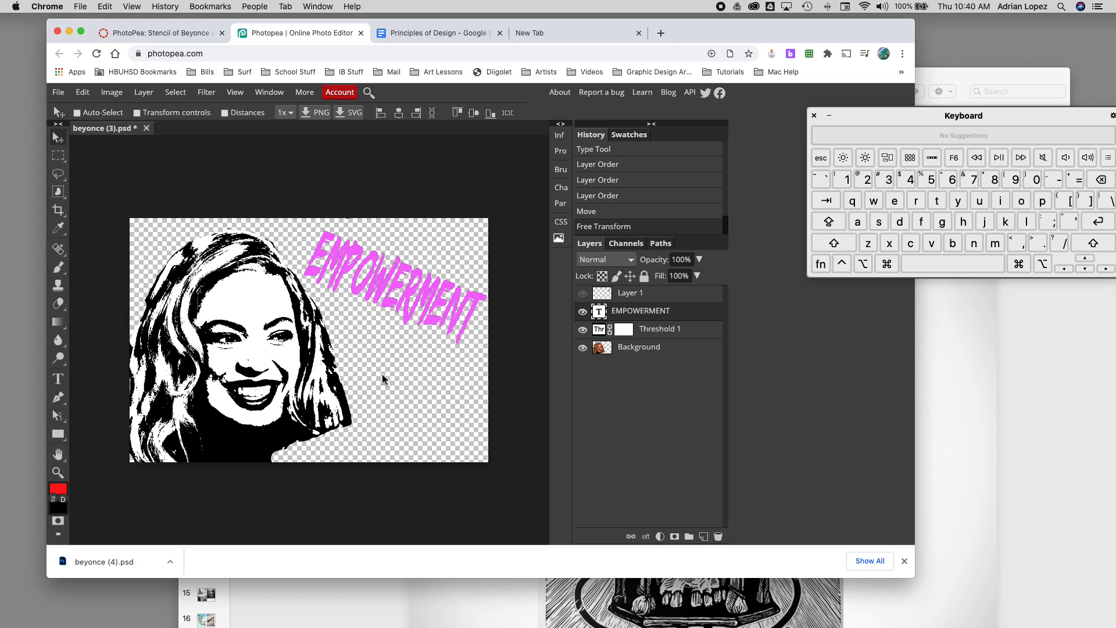
pyautogui.click(58, 92)
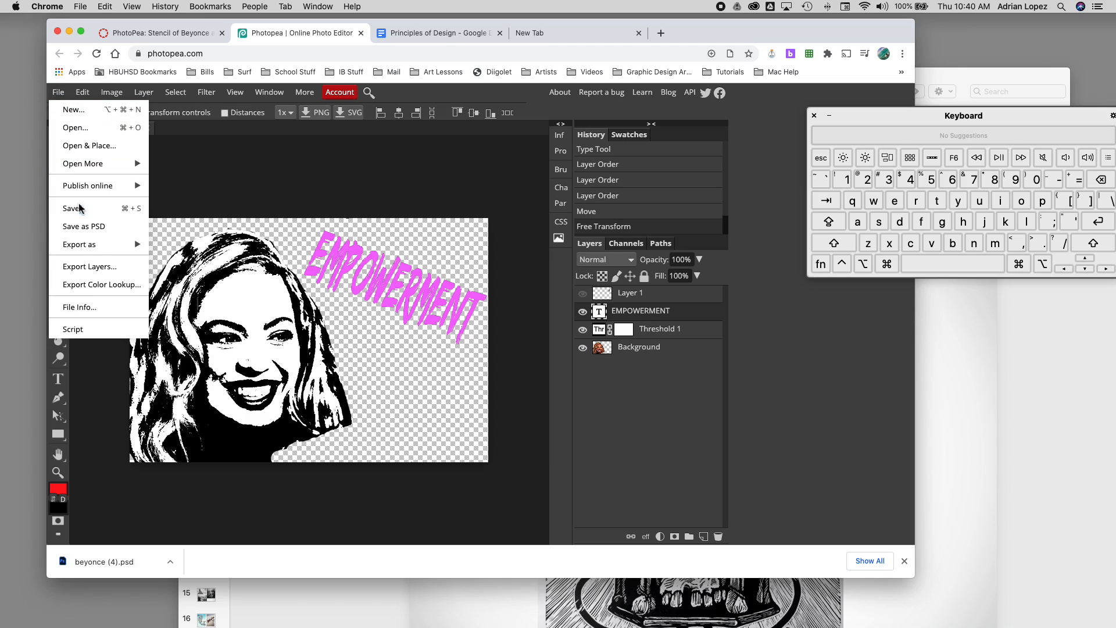
pyautogui.moveTo(103, 252)
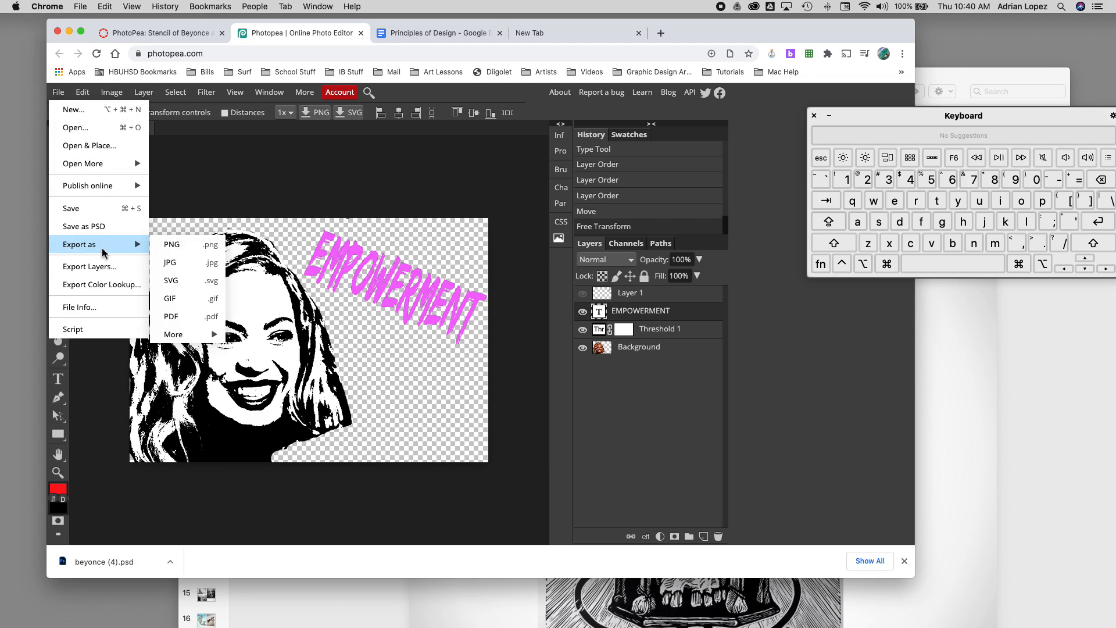